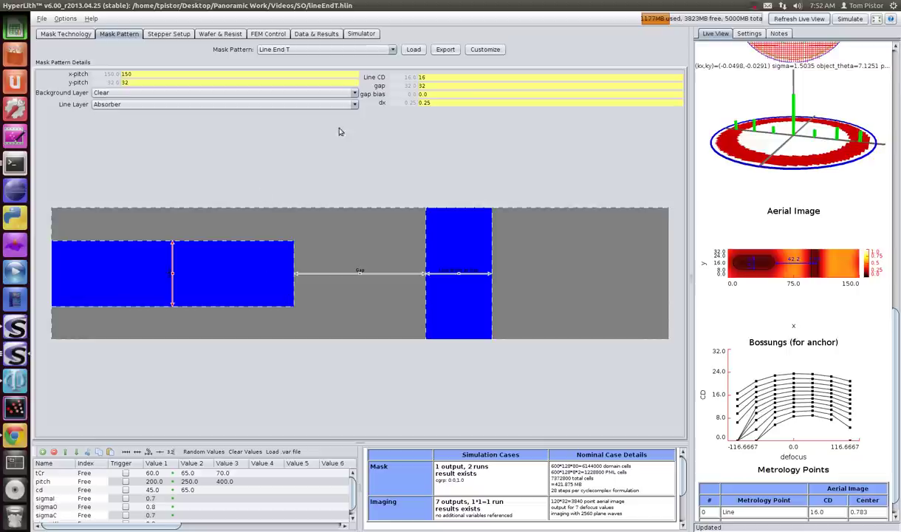
# Check the Line CD of 16 and the EUV mask settings, then refresh the Line End T live view.
pyautogui.click(408, 75)
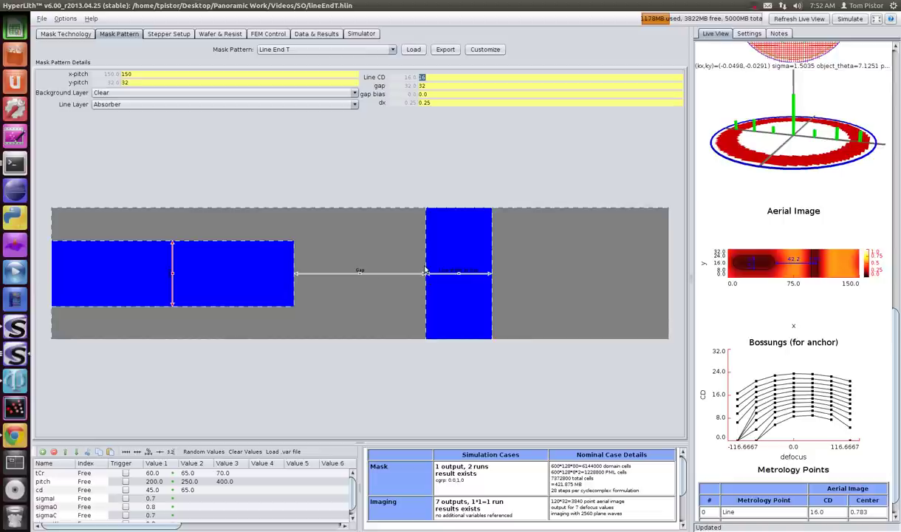
pyautogui.click(72, 35)
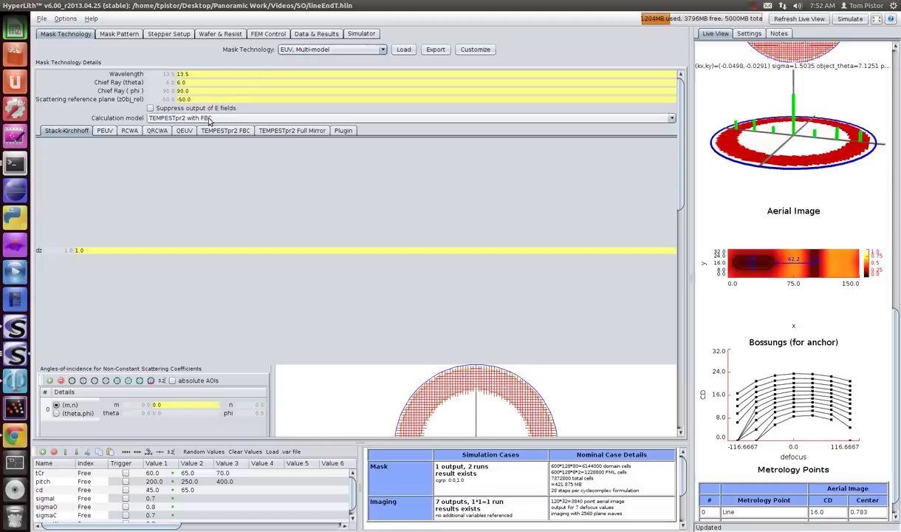
pyautogui.click(120, 34)
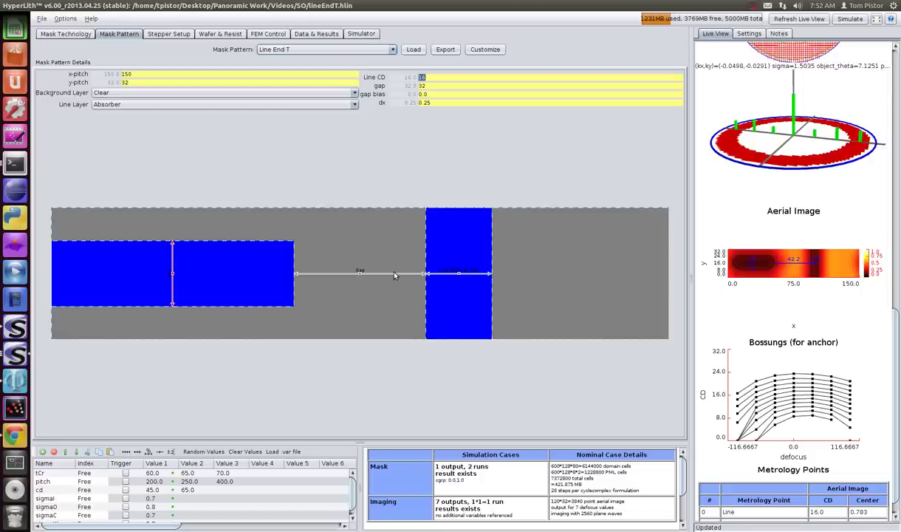
pyautogui.click(796, 20)
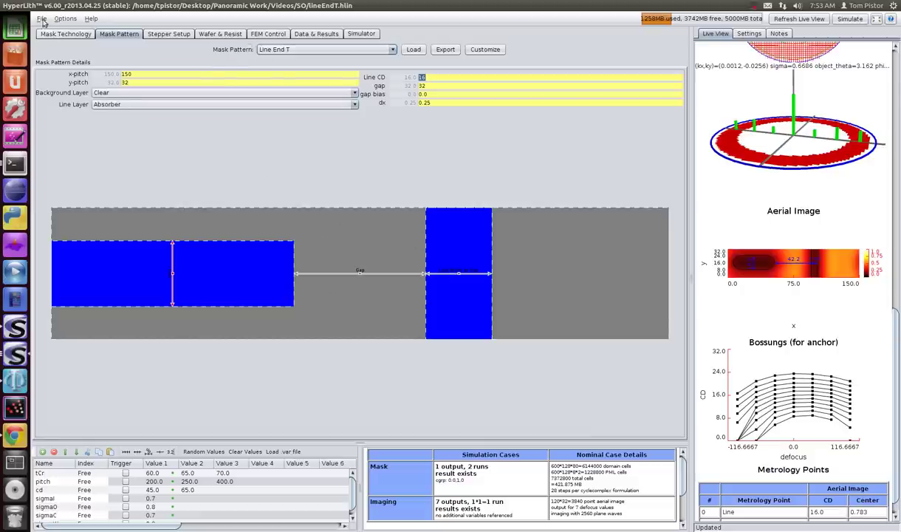
# Export the line-end pattern as a Gazillion (.gds/.gaz) multi-site layout, also repeated in Y.
pyautogui.click(42, 19)
pyautogui.moveTo(67, 104)
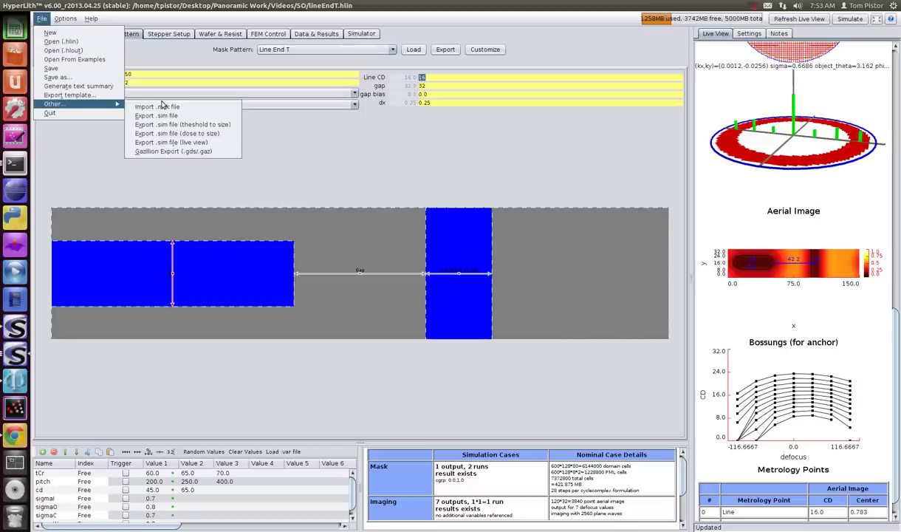
pyautogui.click(164, 152)
pyautogui.click(170, 196)
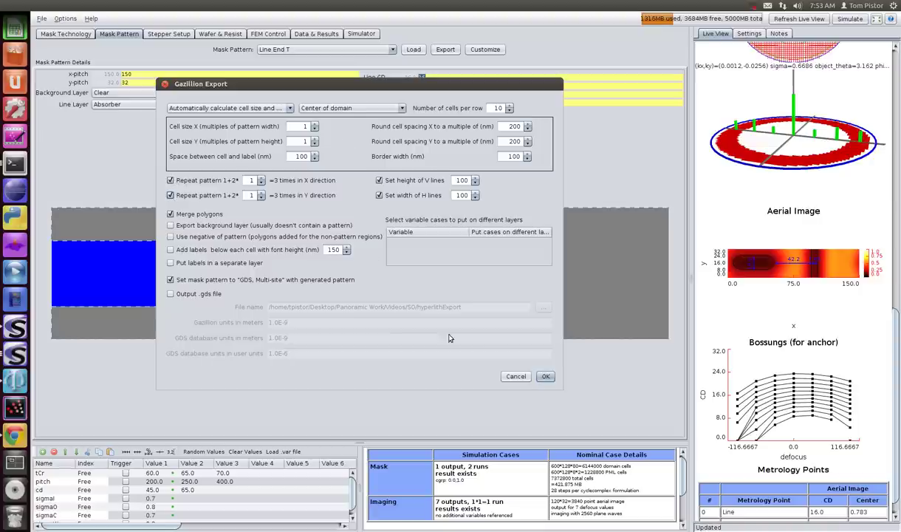
pyautogui.click(545, 377)
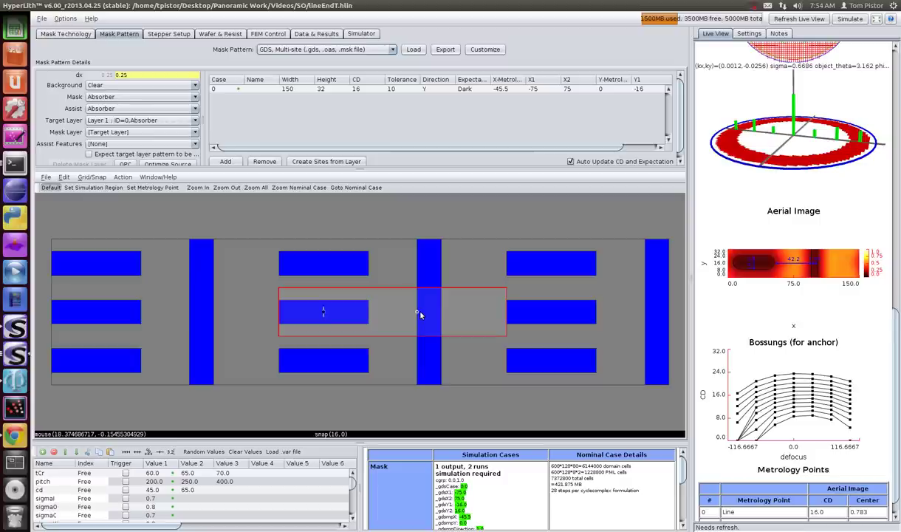
# Zoom the layout and drag the splitter below Mask Pattern Details down to reveal the OPC options.
pyautogui.scroll(2, 418, 313)
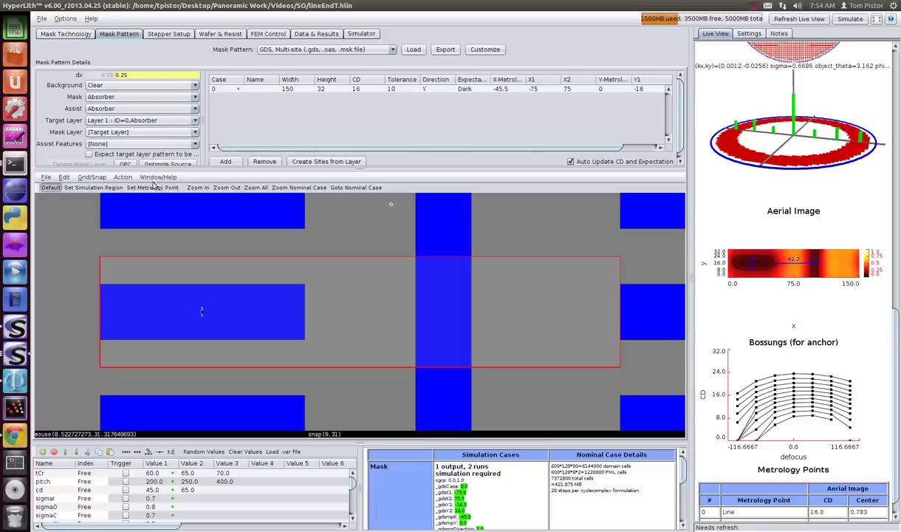
pyautogui.moveTo(176, 170); pyautogui.dragTo(185, 184)
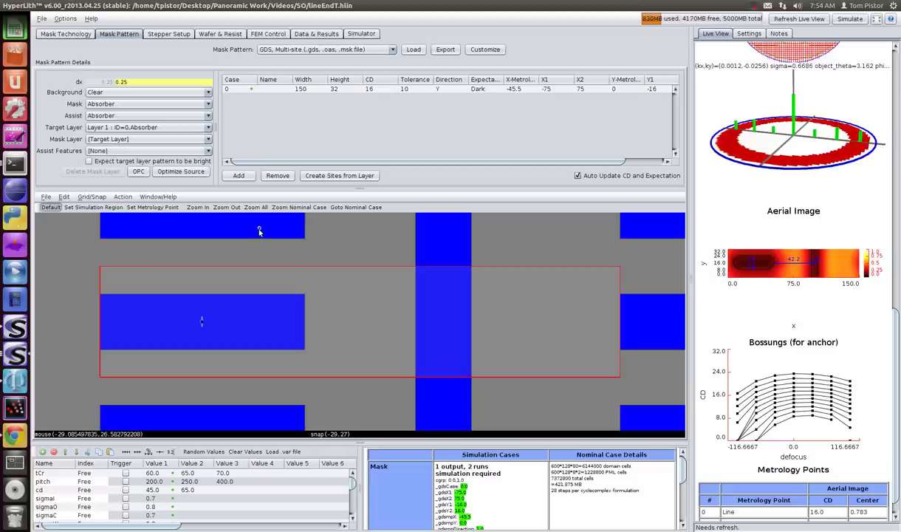
pyautogui.click(67, 34)
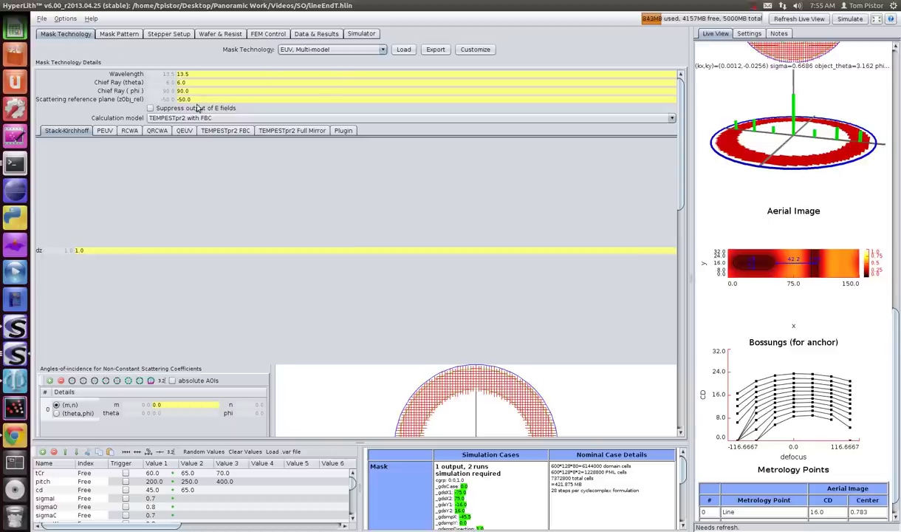
pyautogui.click(116, 36)
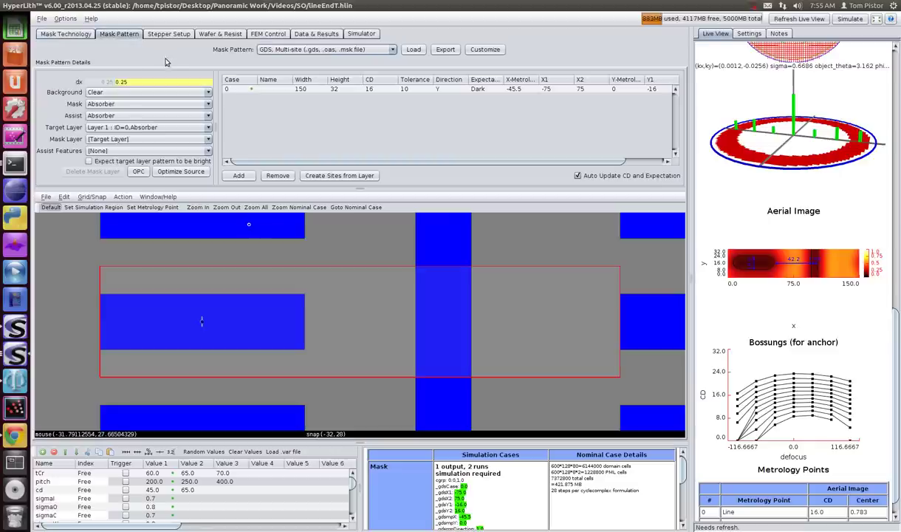
pyautogui.click(208, 36)
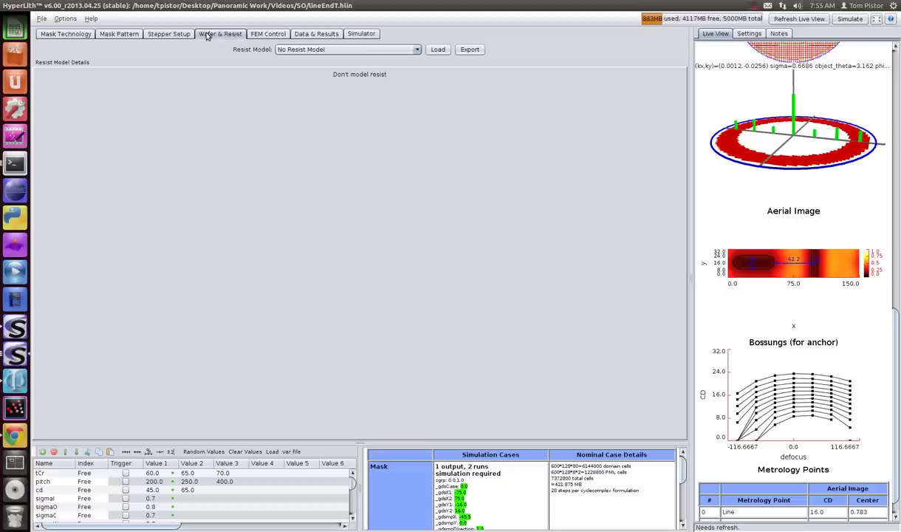
pyautogui.click(150, 35)
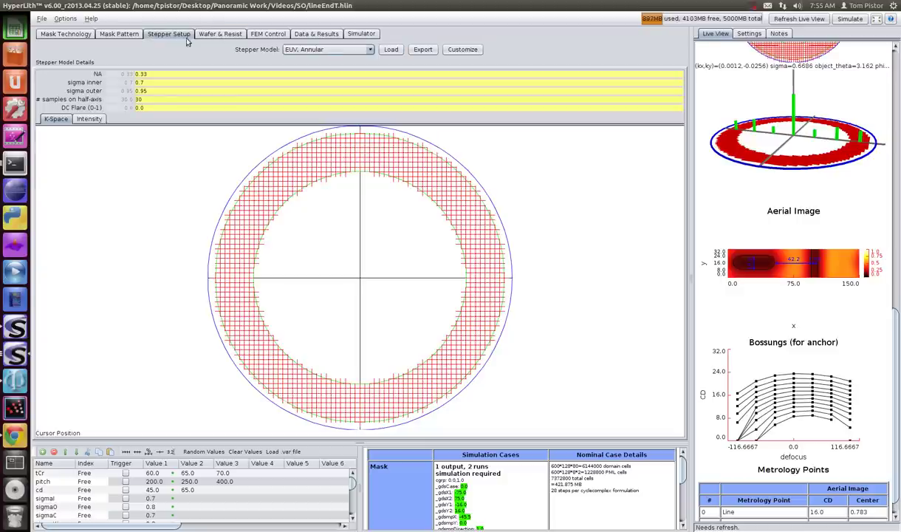
pyautogui.click(120, 34)
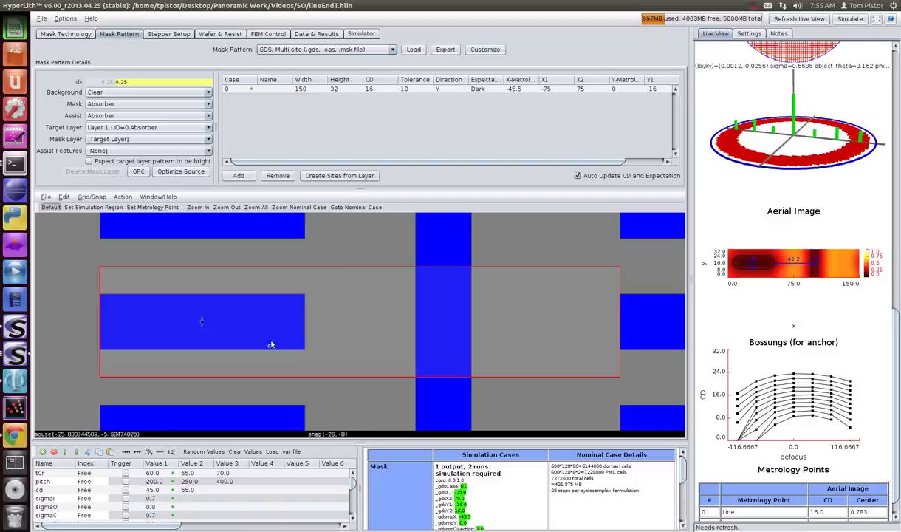
# Open lineEndT_OPC.hlin without saving the current setup.
pyautogui.click(41, 18)
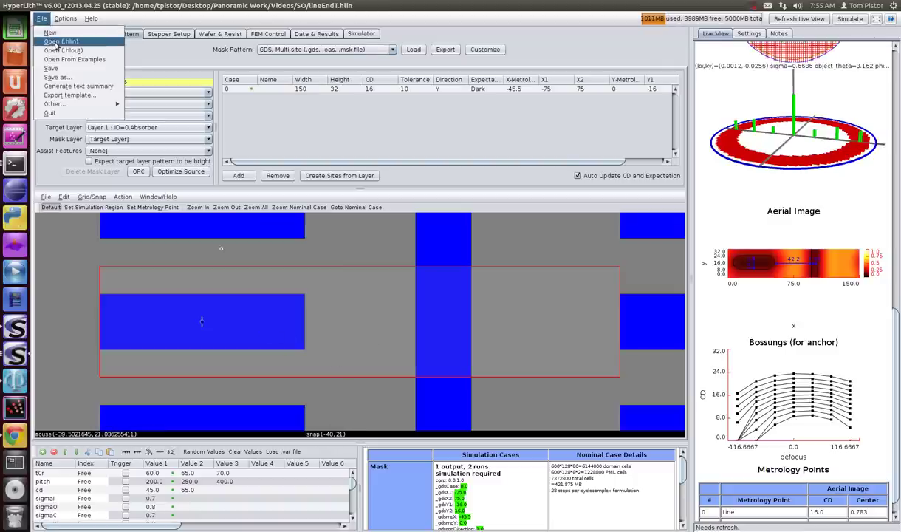
pyautogui.click(59, 41)
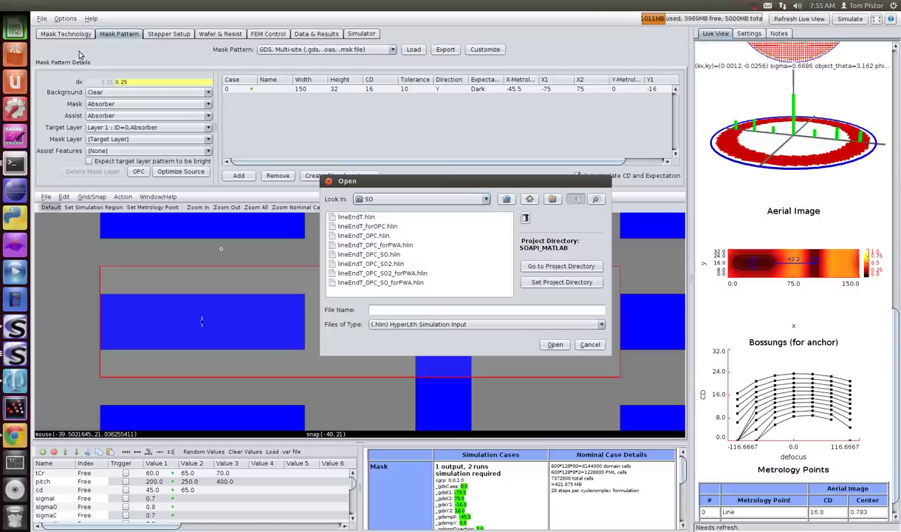
pyautogui.click(369, 226)
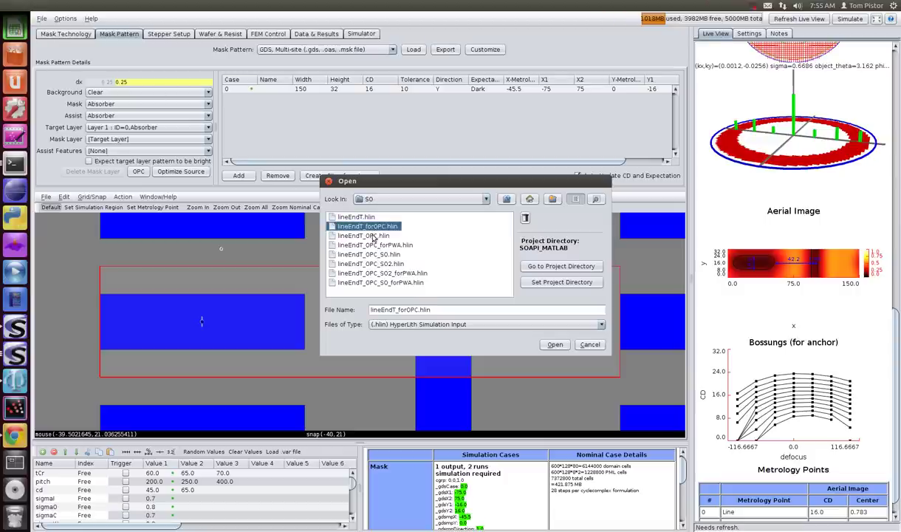
pyautogui.click(372, 236)
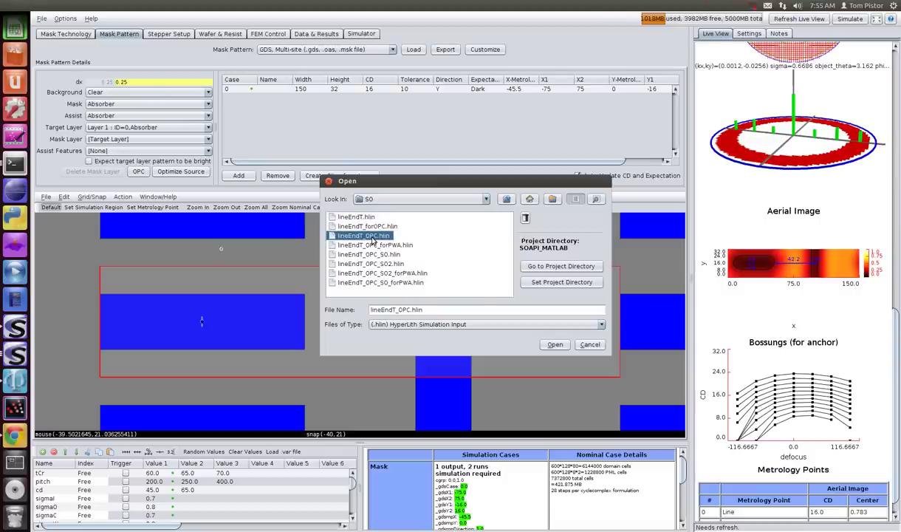
pyautogui.click(554, 345)
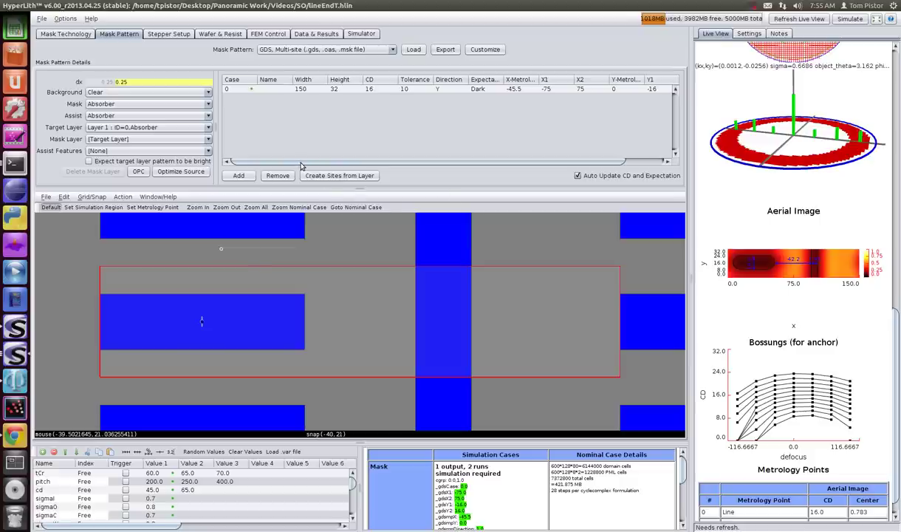
pyautogui.click(411, 254)
# Show the OPC-corrected mask pattern and recompute its live aerial image.
pyautogui.click(131, 35)
pyautogui.scroll(2, 391, 302)
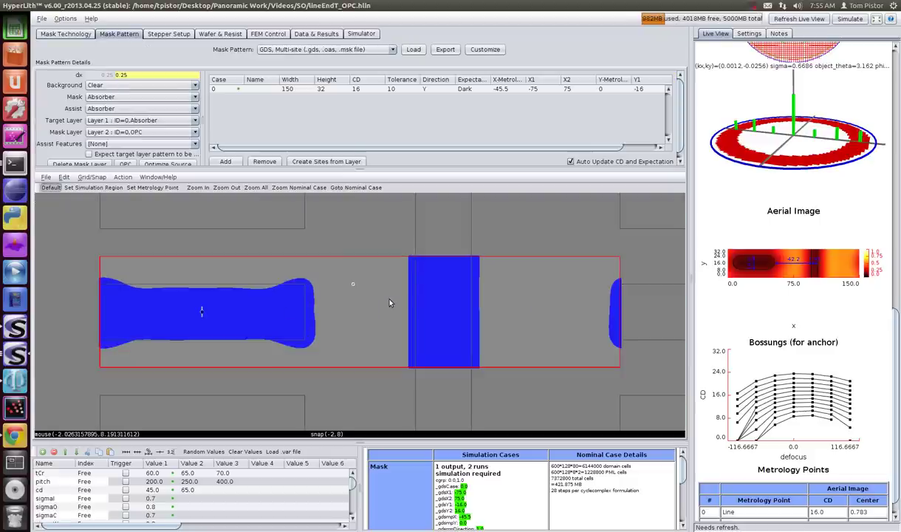
pyautogui.click(797, 19)
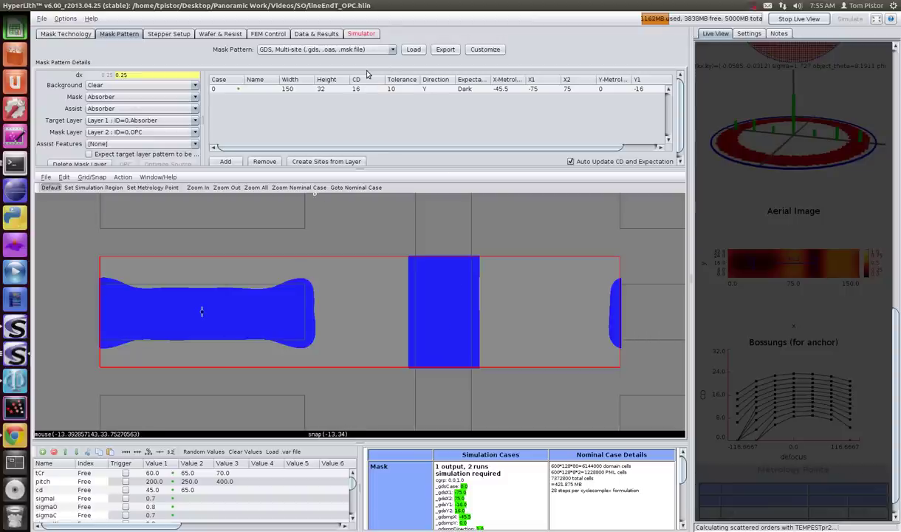
# Follow the job in the Simulator log and on SimRunner's first HSS server, then return to Mask Pattern.
pyautogui.click(361, 34)
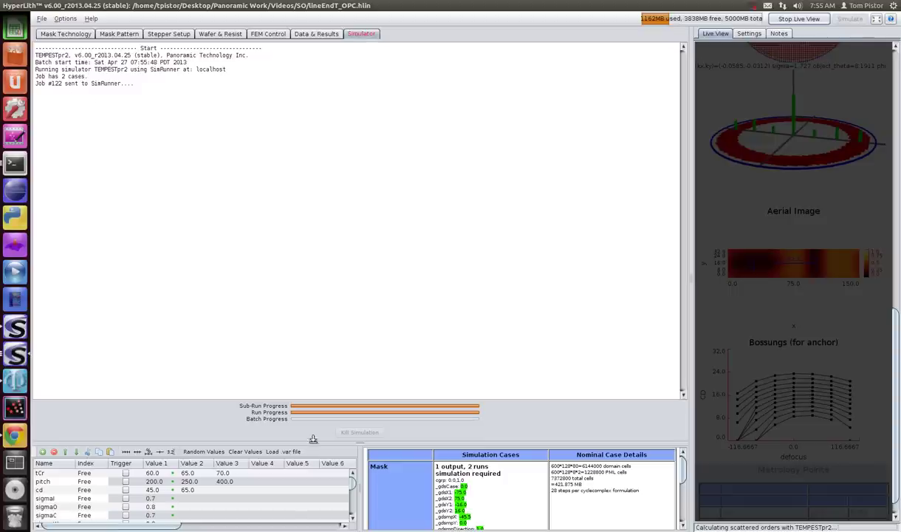
pyautogui.hotkey('alt', 'Tab')
pyautogui.hotkey('alt', 'Tab')
pyautogui.hotkey('alt', 'Tab')
pyautogui.hotkey('alt', 'Tab')
pyautogui.hotkey('alt', 'Tab')
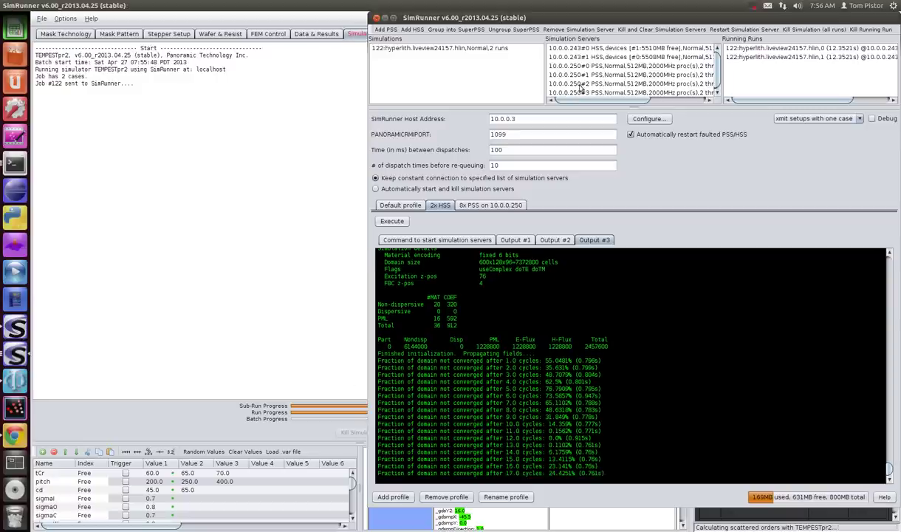
pyautogui.moveTo(554, 118); pyautogui.dragTo(554, 158)
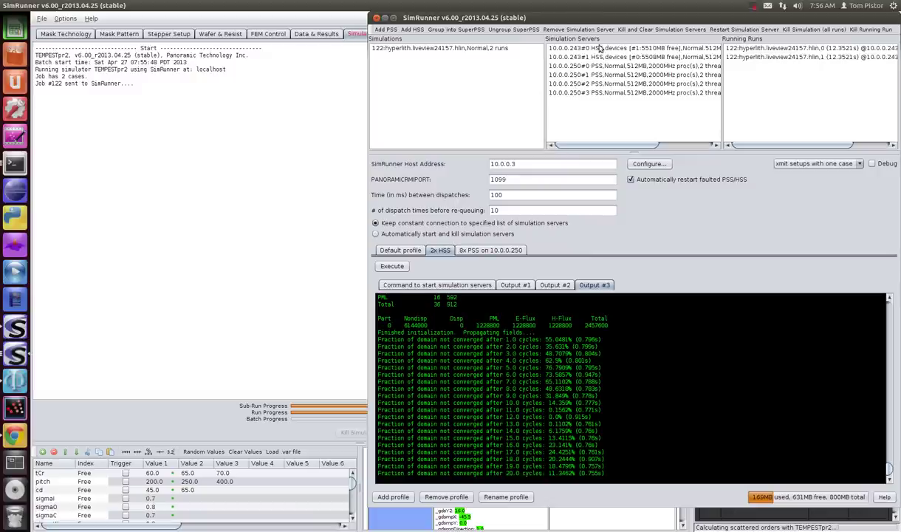
pyautogui.click(602, 49)
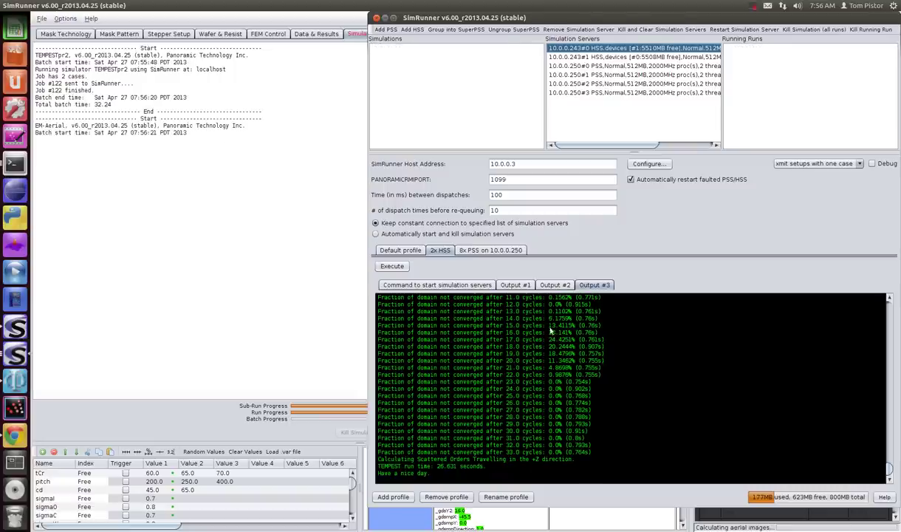
pyautogui.click(121, 37)
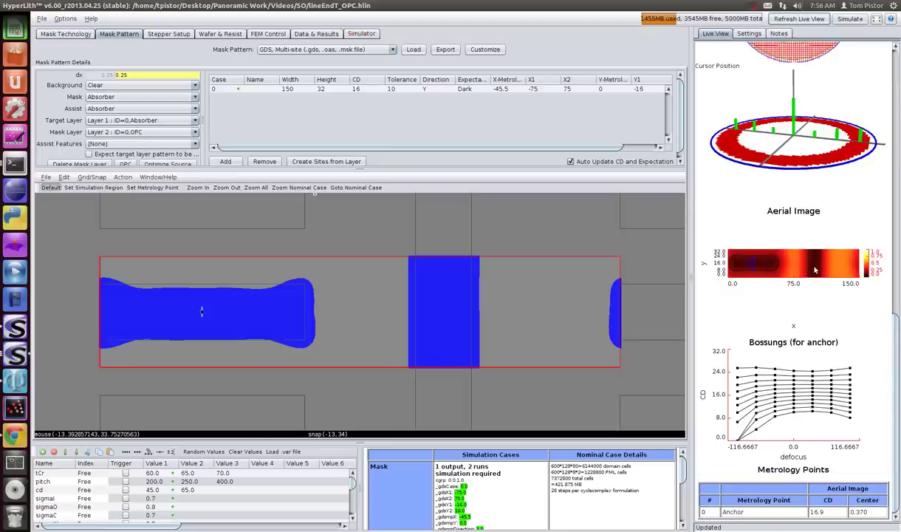
# Plot the nominal aerial image, read its 16.9 line-end width with H and V cuts, then close it.
pyautogui.doubleClick(773, 270)
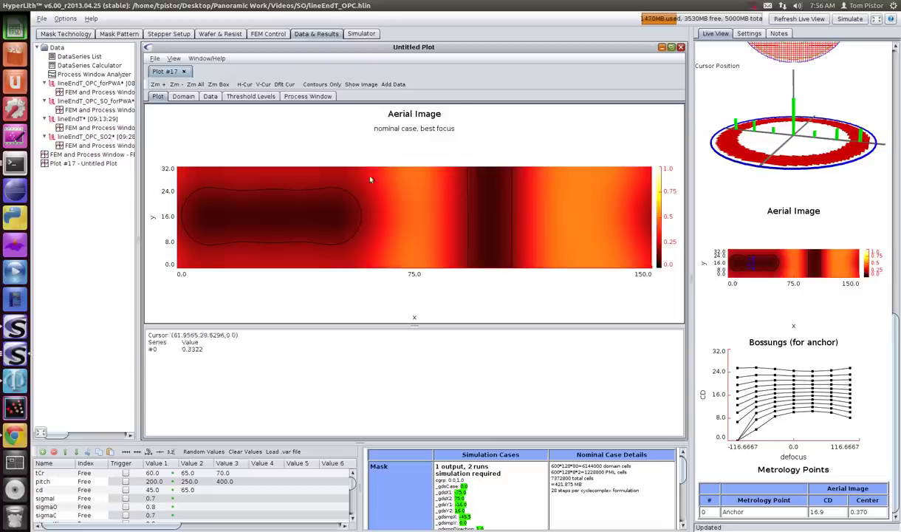
pyautogui.click(244, 83)
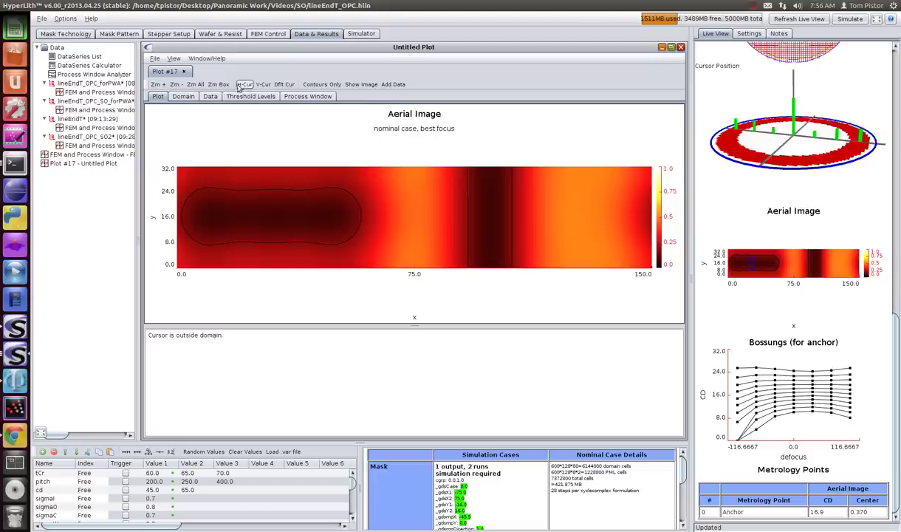
pyautogui.click(263, 84)
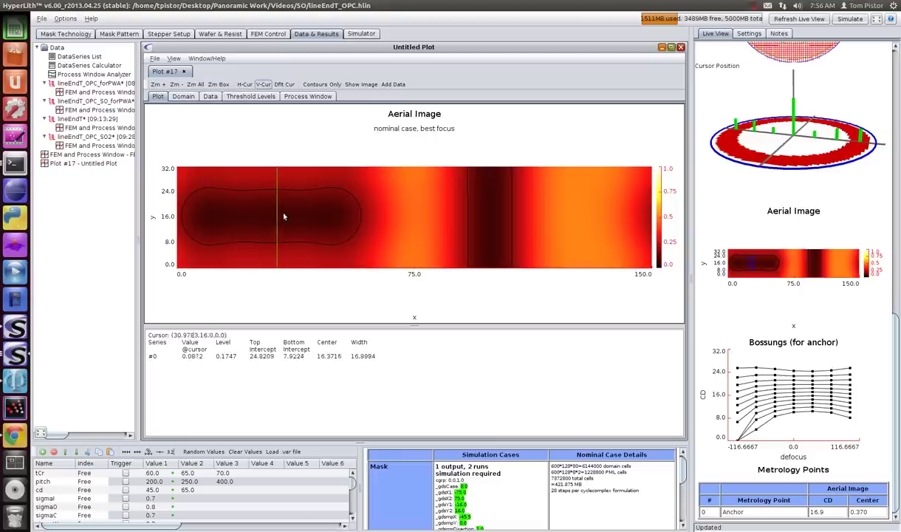
pyautogui.click(680, 47)
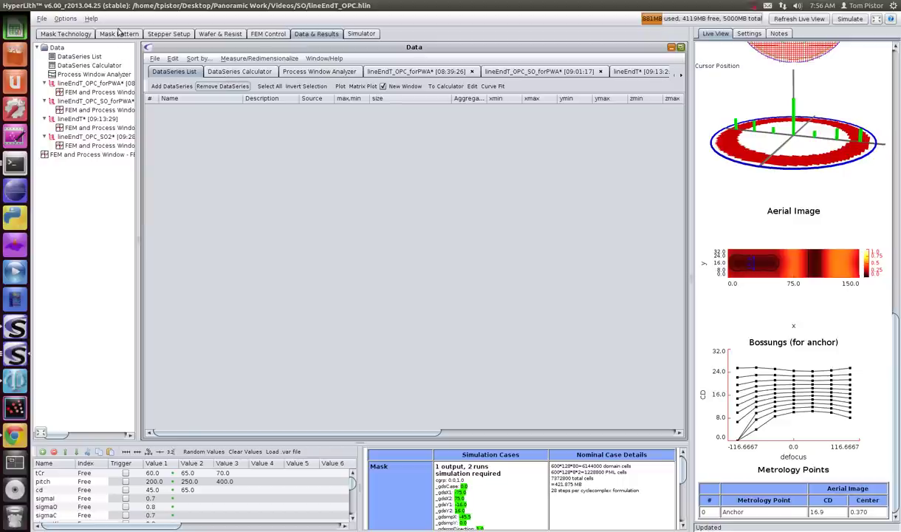
# Inspect the annular EUV source (NA 0.33) in Stepper Setup, then go back to Mask Pattern.
pyautogui.click(165, 35)
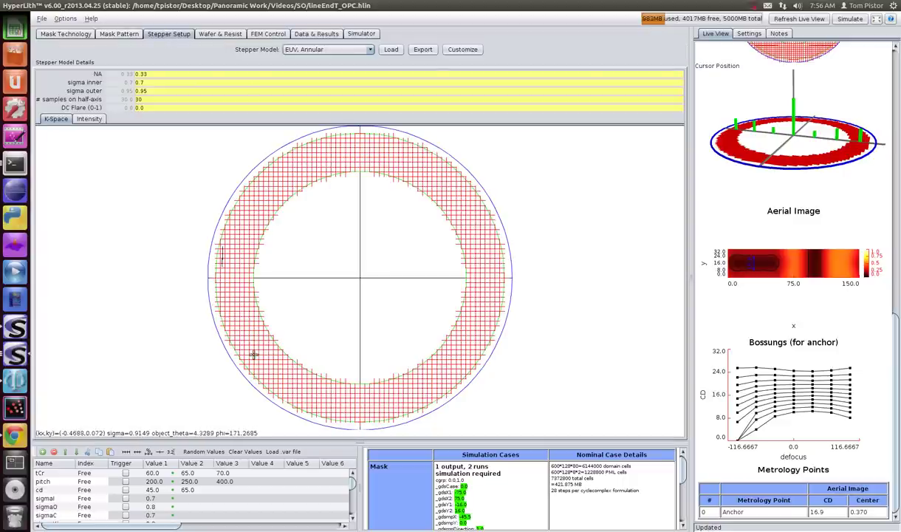
pyautogui.click(112, 35)
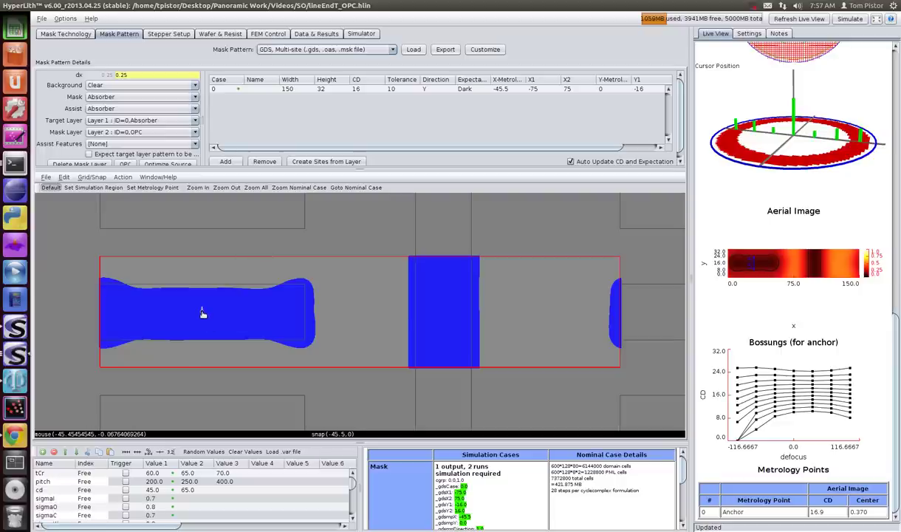
# Convert the mask to a custom pattern keeping only the nominal case, and add a metrology point.
pyautogui.click(486, 50)
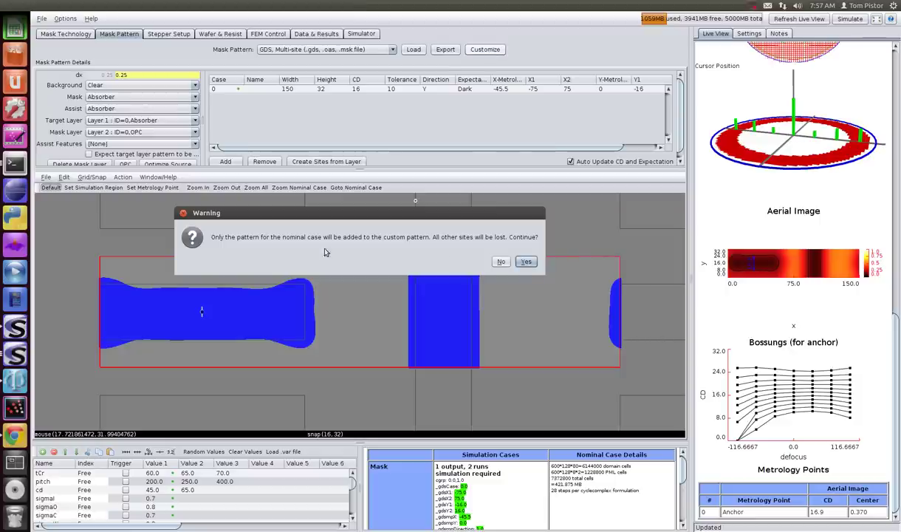
pyautogui.click(525, 262)
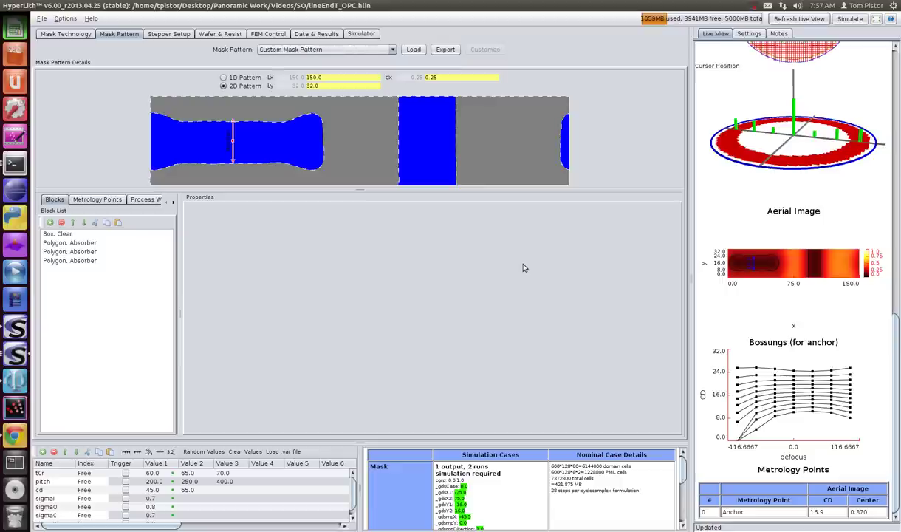
pyautogui.click(97, 199)
pyautogui.click(49, 222)
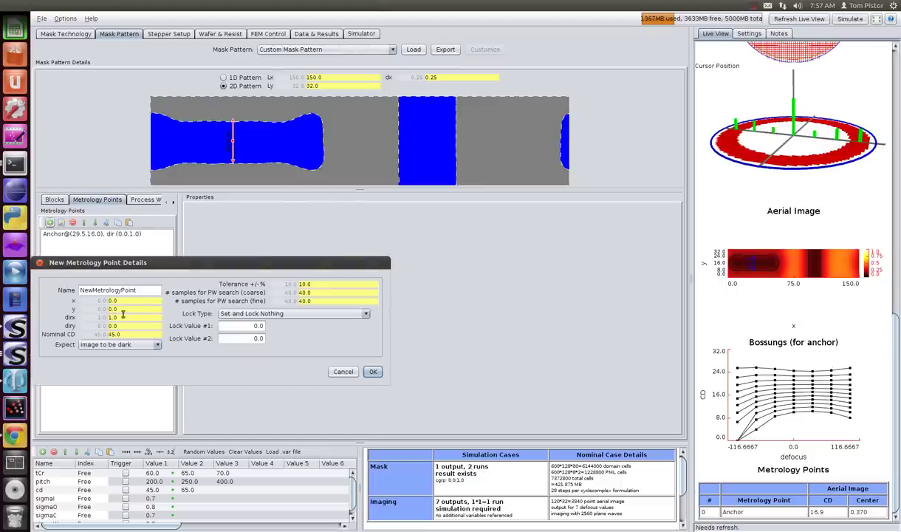
# Name the new metrology point gap and place it at x 75, y 16.
pyautogui.moveTo(155, 289); pyautogui.dragTo(68, 278)
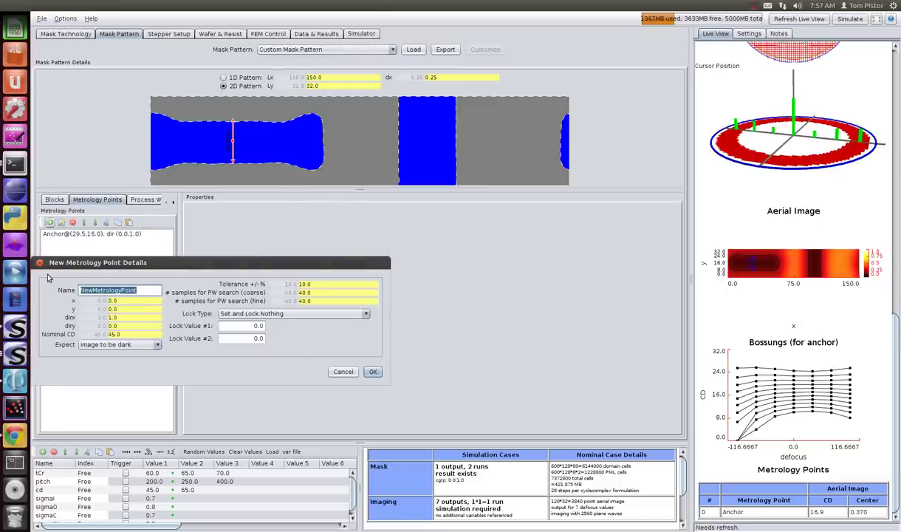
pyautogui.write('gap')
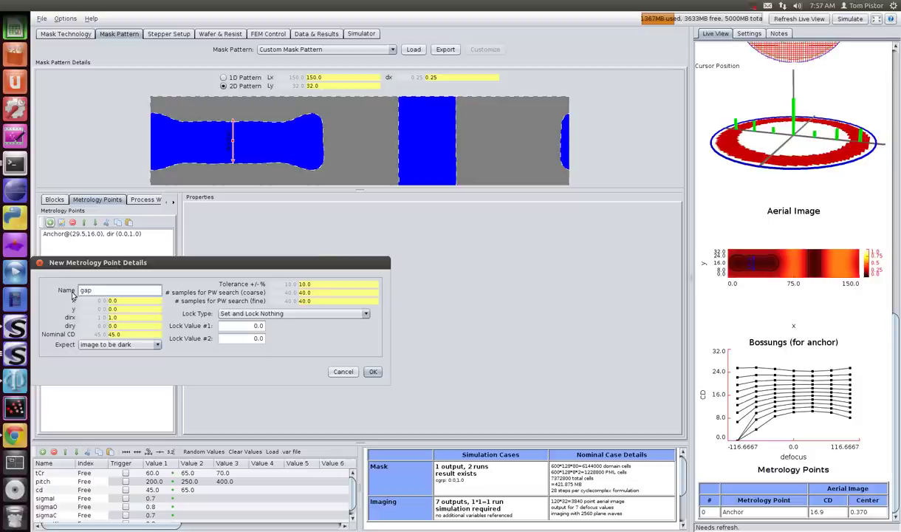
pyautogui.click(124, 302)
pyautogui.write('75')
pyautogui.press('Return')
pyautogui.click(127, 310)
pyautogui.write('16')
pyautogui.press('Return')
# Give the gap point nominal CD 32 with bright expected tone, confirm it, and go to Data & Results.
pyautogui.click(130, 334)
pyautogui.write('32')
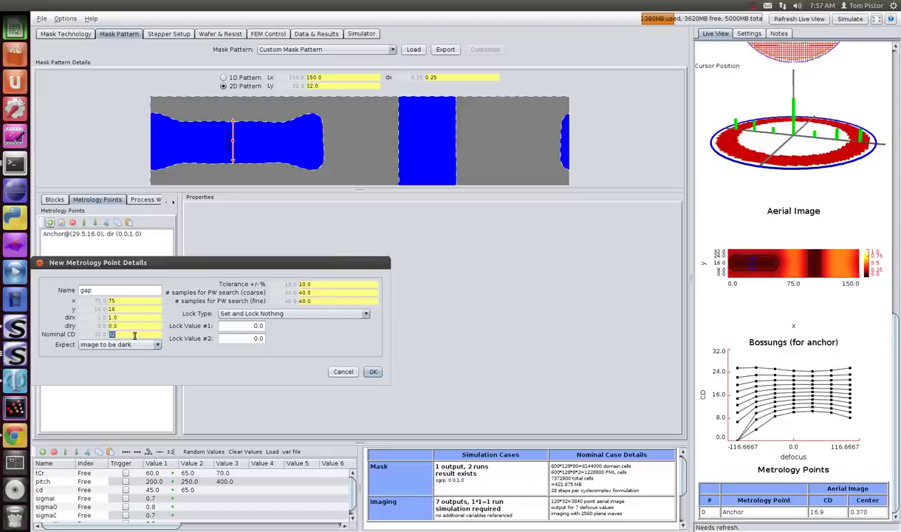
pyautogui.press('Return')
pyautogui.click(134, 344)
pyautogui.click(140, 356)
pyautogui.click(358, 283)
pyautogui.click(372, 370)
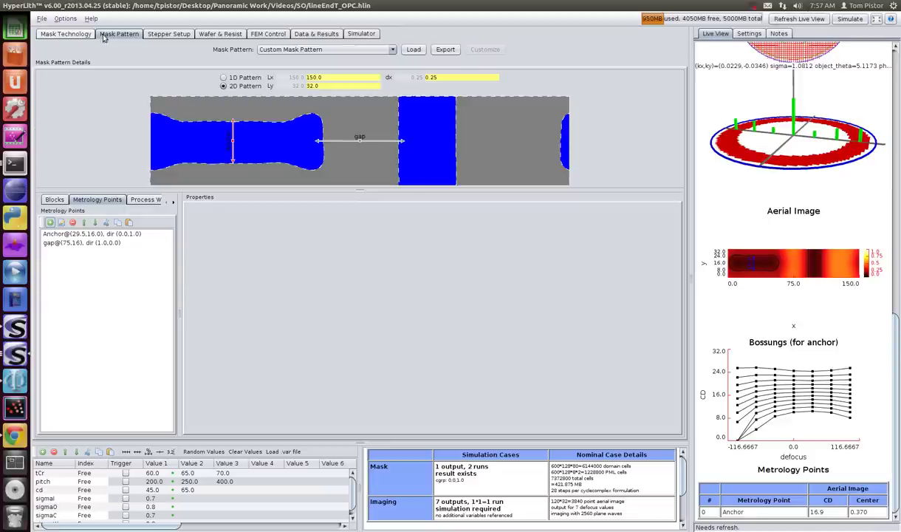
pyautogui.click(316, 33)
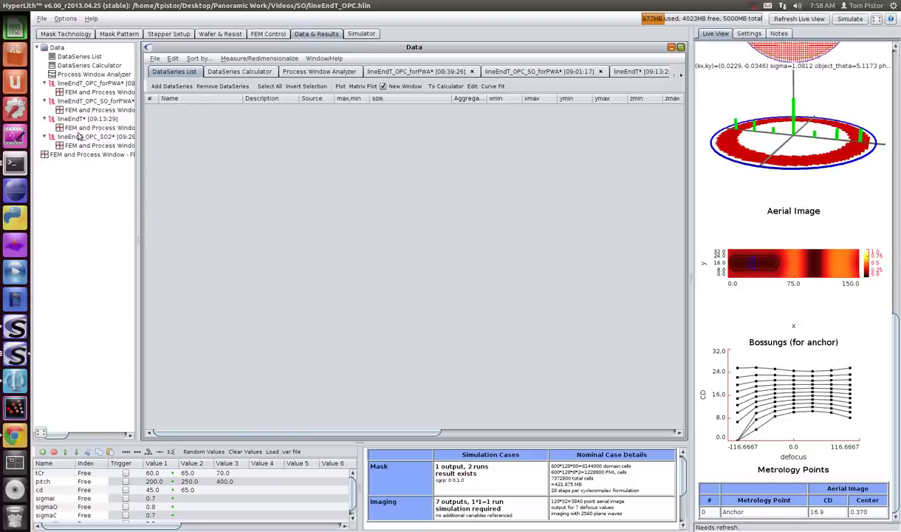
# Open the no-OPC lineEndT process-window plot at half width and move its site legend aside.
pyautogui.doubleClick(80, 130)
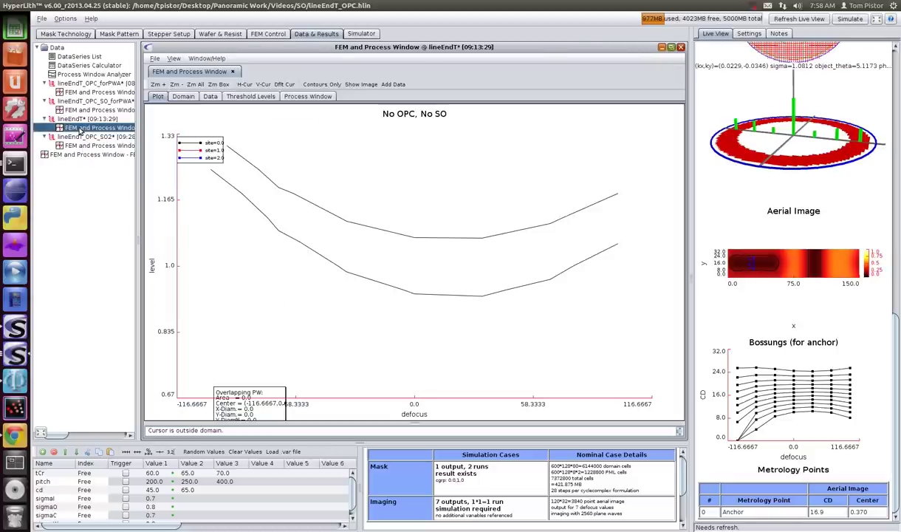
pyautogui.doubleClick(80, 130)
pyautogui.moveTo(218, 159); pyautogui.dragTo(248, 170)
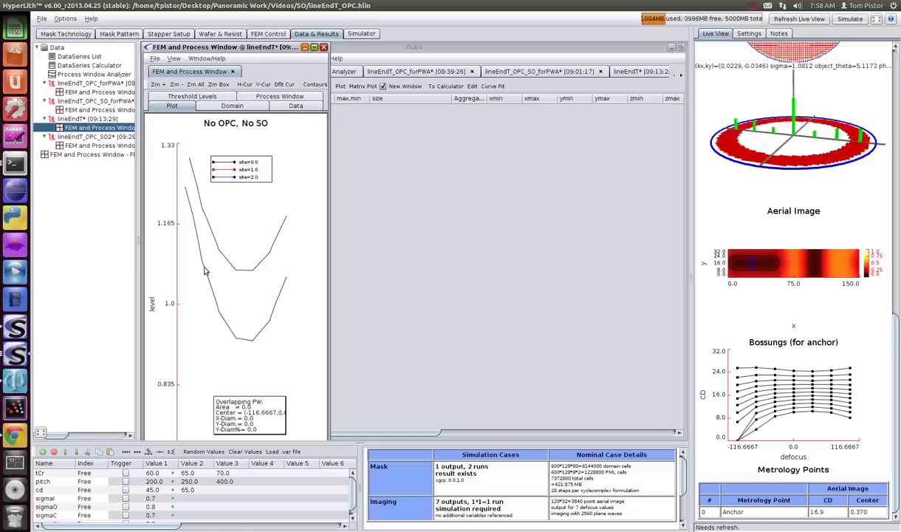
# Open the OPC + SO (±30 nm focus) and OPC-only plots and show the Overlapping PW summary.
pyautogui.doubleClick(94, 145)
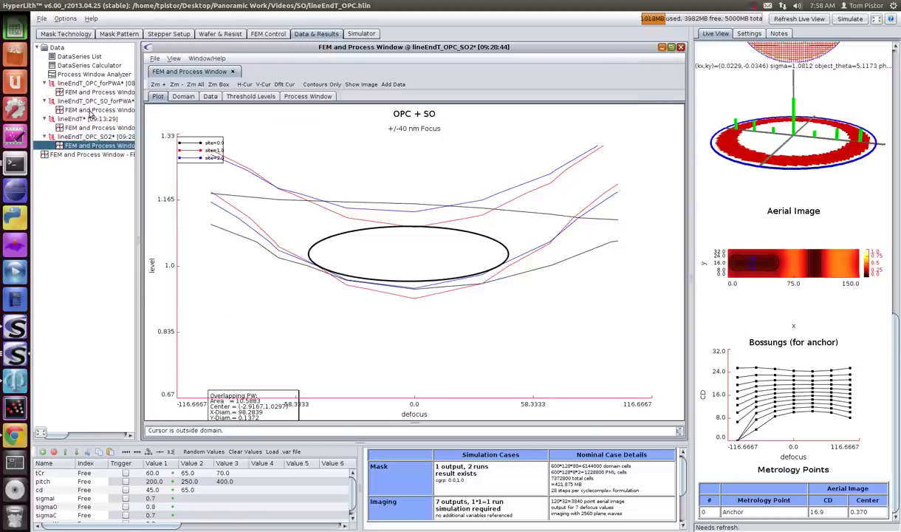
pyautogui.doubleClick(89, 110)
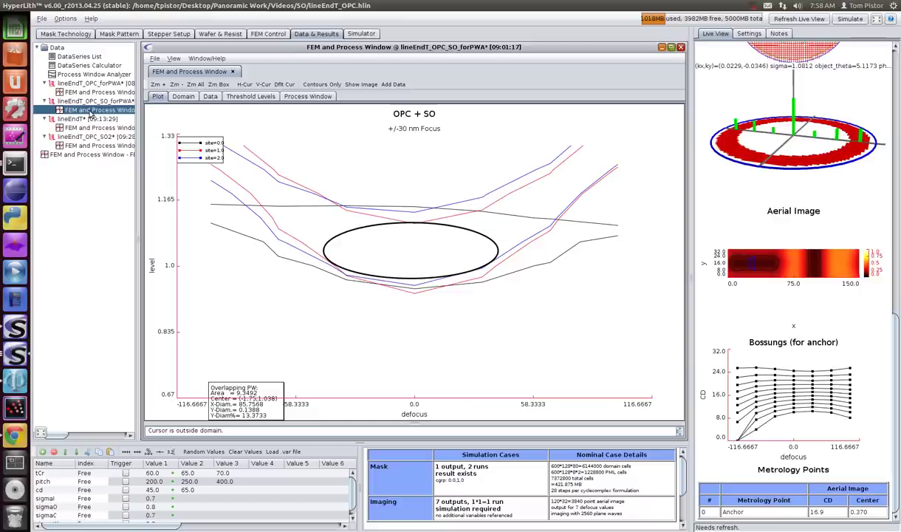
pyautogui.doubleClick(92, 93)
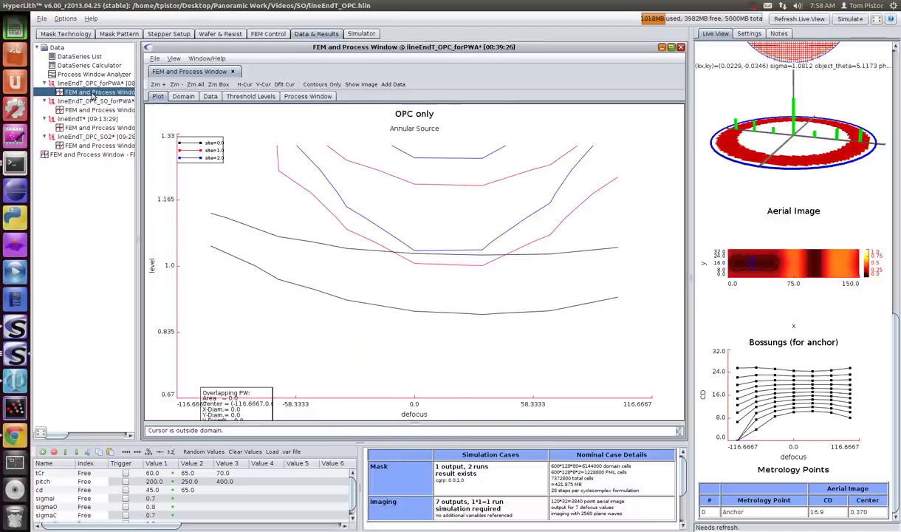
pyautogui.doubleClick(423, 50)
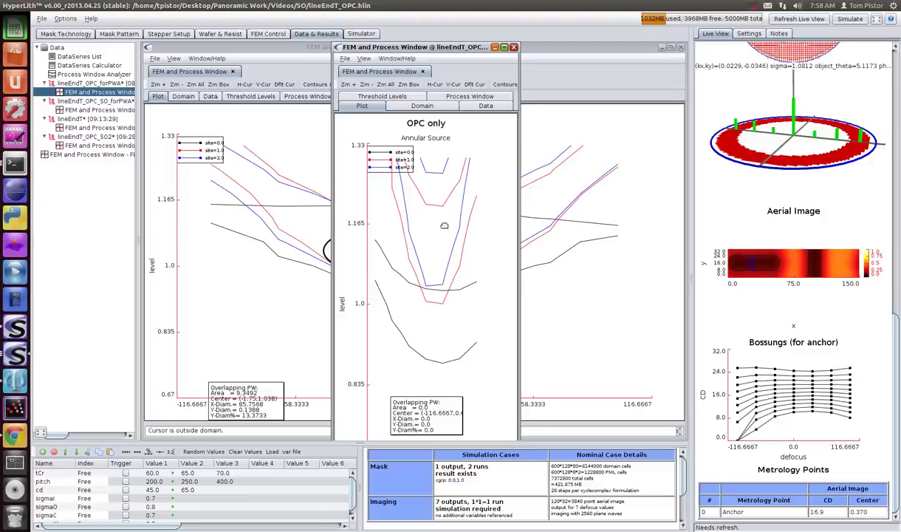
pyautogui.doubleClick(438, 49)
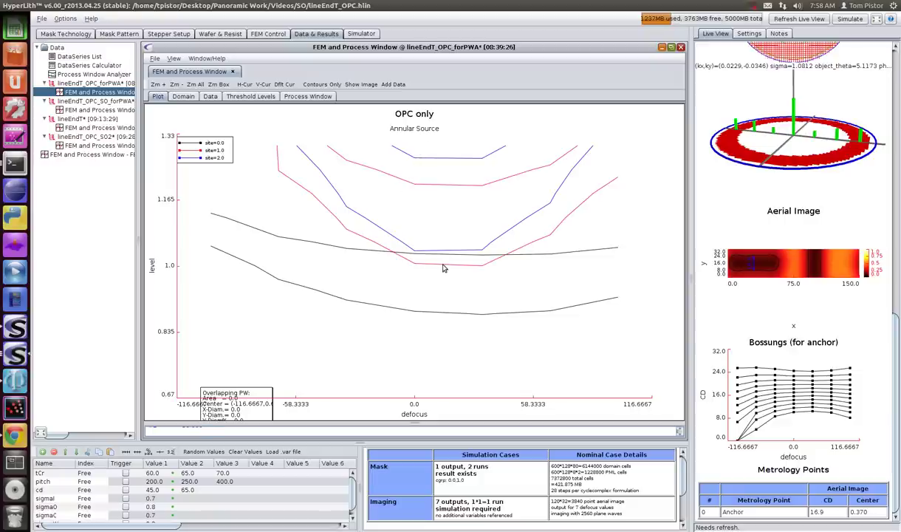
pyautogui.moveTo(244, 390); pyautogui.dragTo(254, 339)
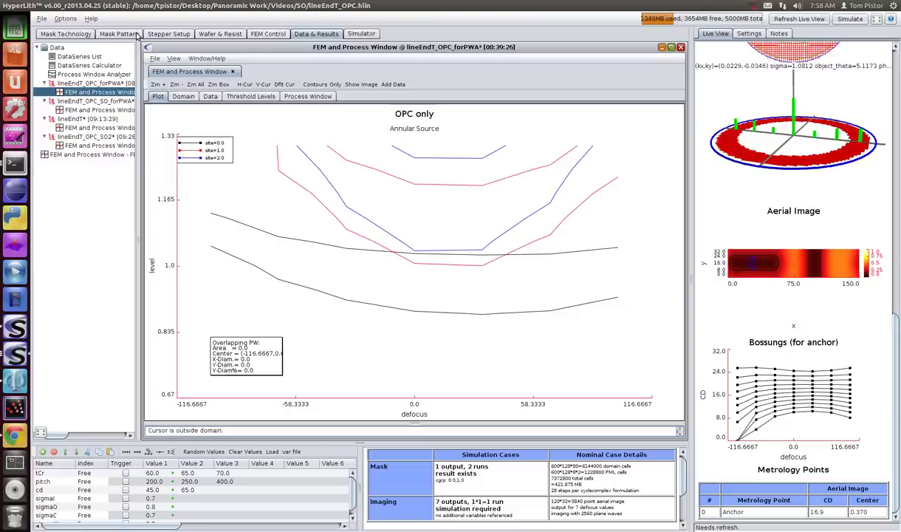
# Reopen lineEndT_OPC.hlin without saving and show its hammerhead-corrected mask pattern.
pyautogui.click(42, 18)
pyautogui.click(53, 42)
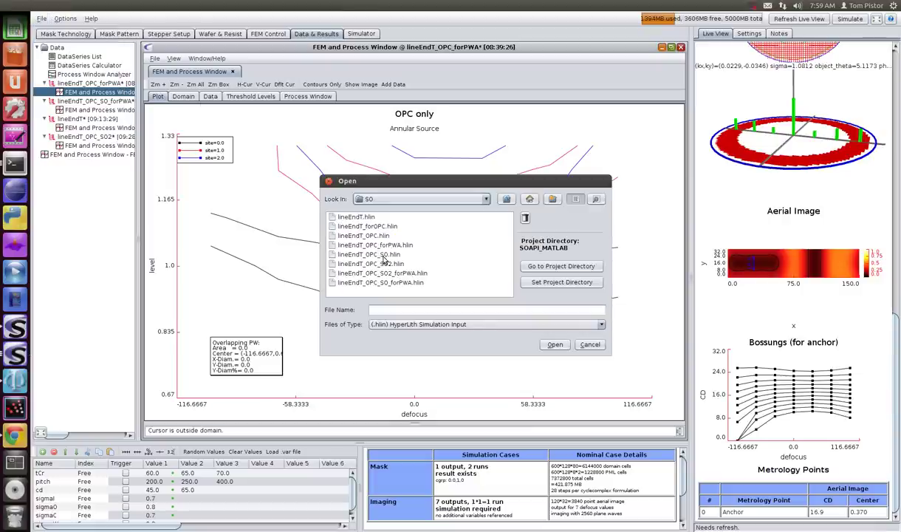
pyautogui.click(363, 235)
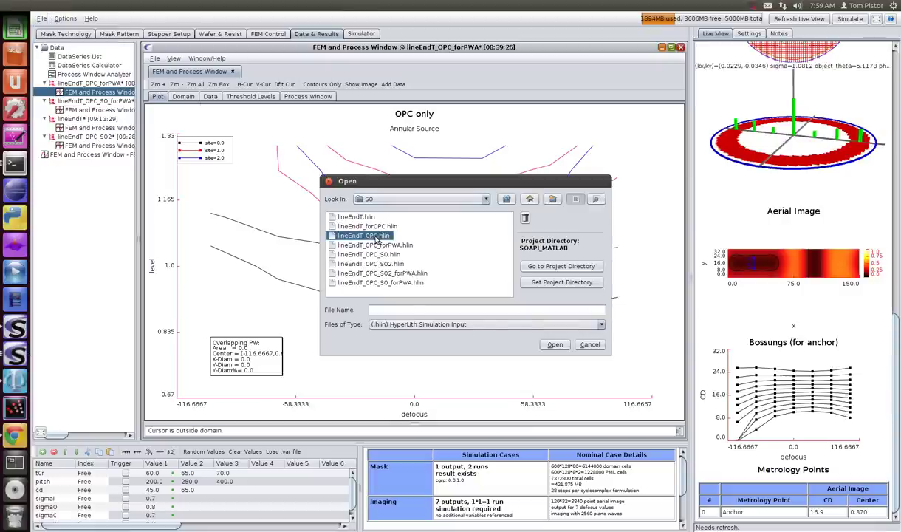
pyautogui.click(547, 341)
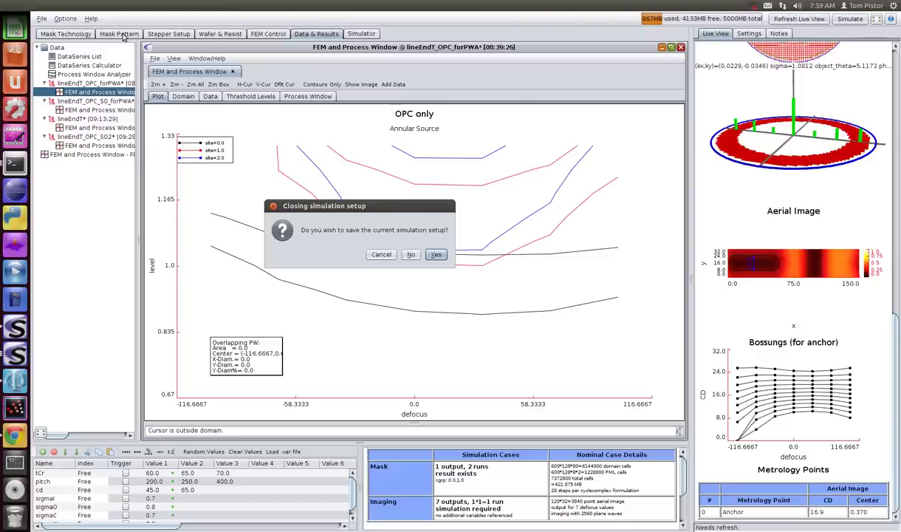
pyautogui.click(411, 255)
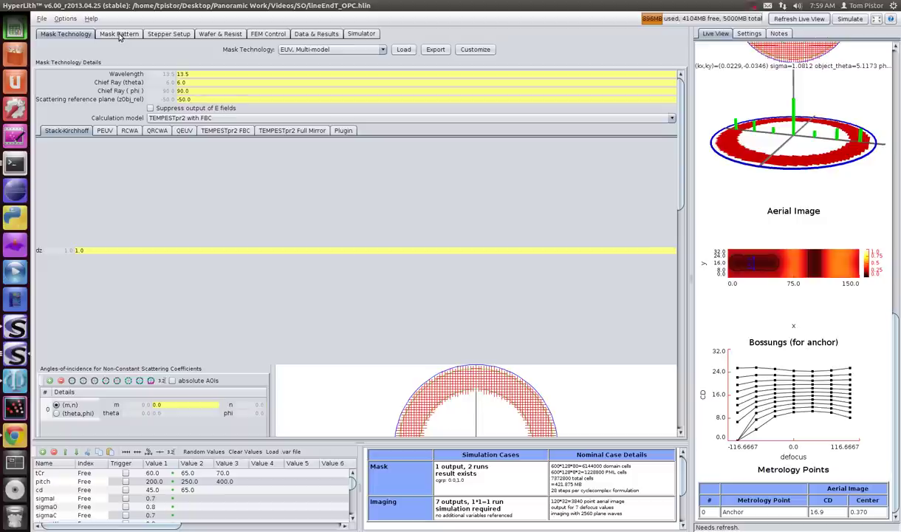
pyautogui.click(118, 35)
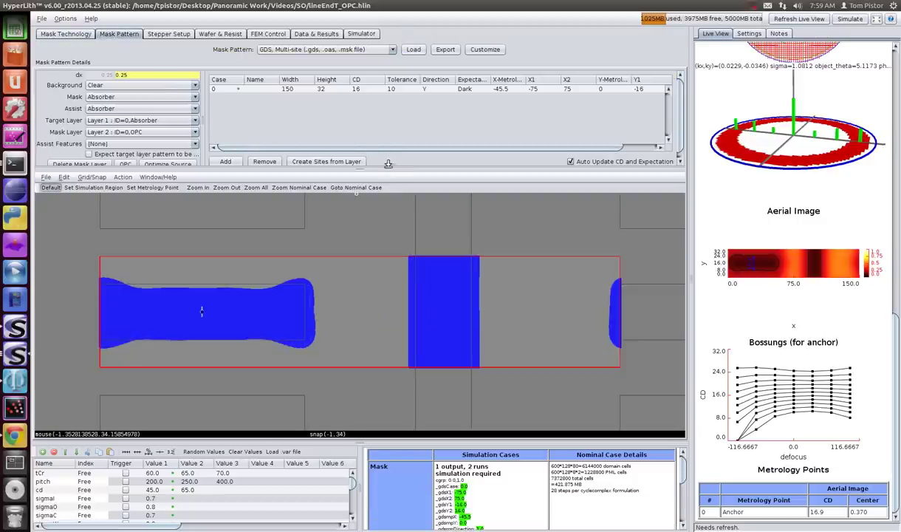
# Open the source-optimized simulation input file lineEndT_OPC_SO.hlin.
pyautogui.moveTo(372, 169)
pyautogui.mouseDown()
pyautogui.moveTo(394, 184)
pyautogui.moveTo(378, 186)
pyautogui.mouseUp()
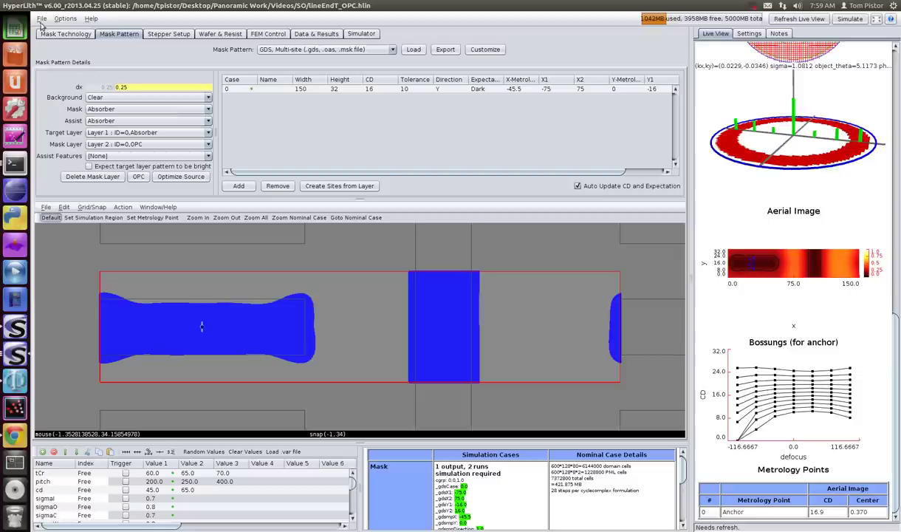
pyautogui.click(42, 19)
pyautogui.click(58, 42)
pyautogui.click(361, 255)
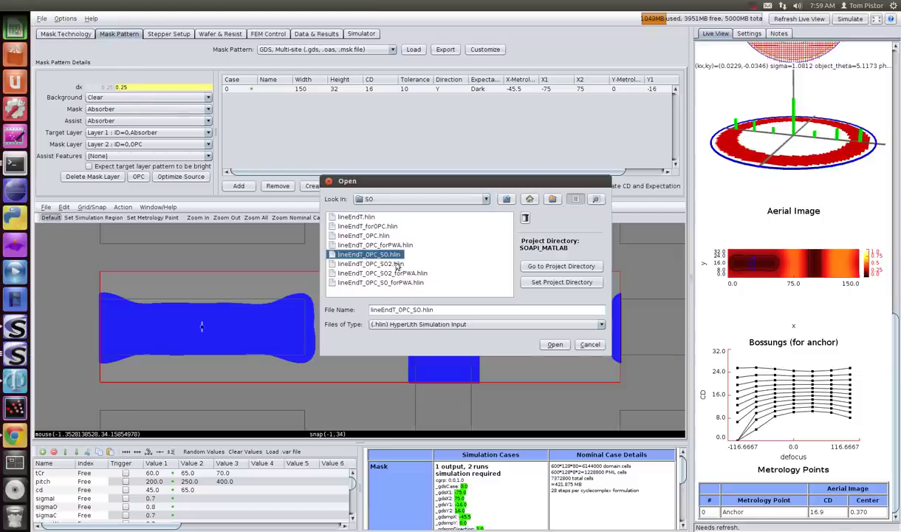
pyautogui.click(554, 344)
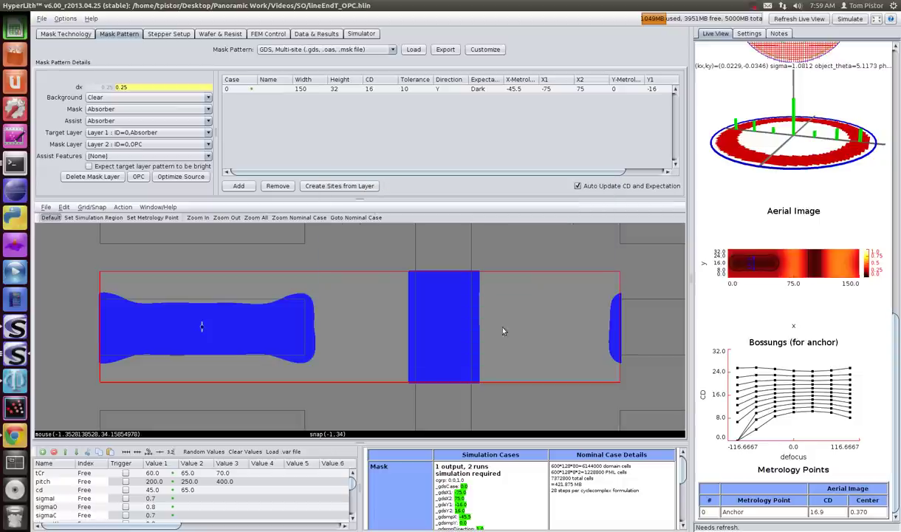
# Show the optimized source's pupil intensity map in the Stepper Setup illumination settings.
pyautogui.click(170, 34)
pyautogui.click(128, 75)
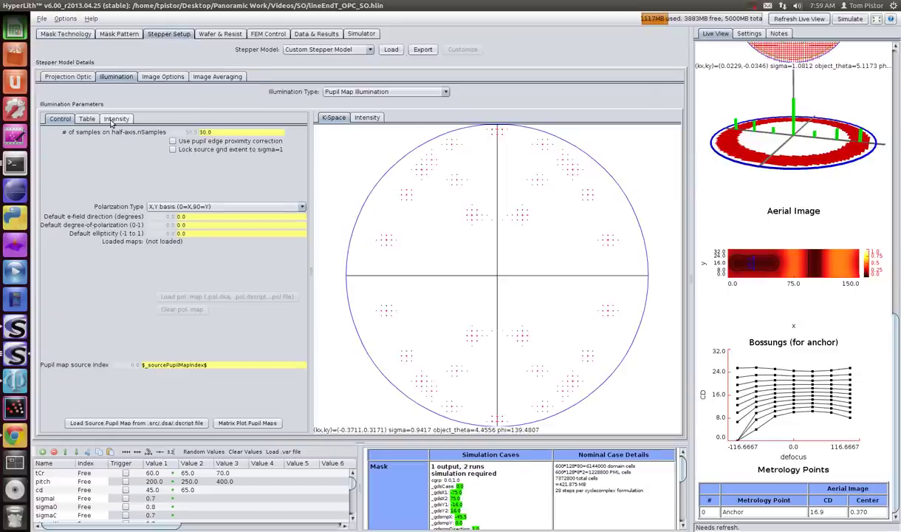
pyautogui.click(367, 118)
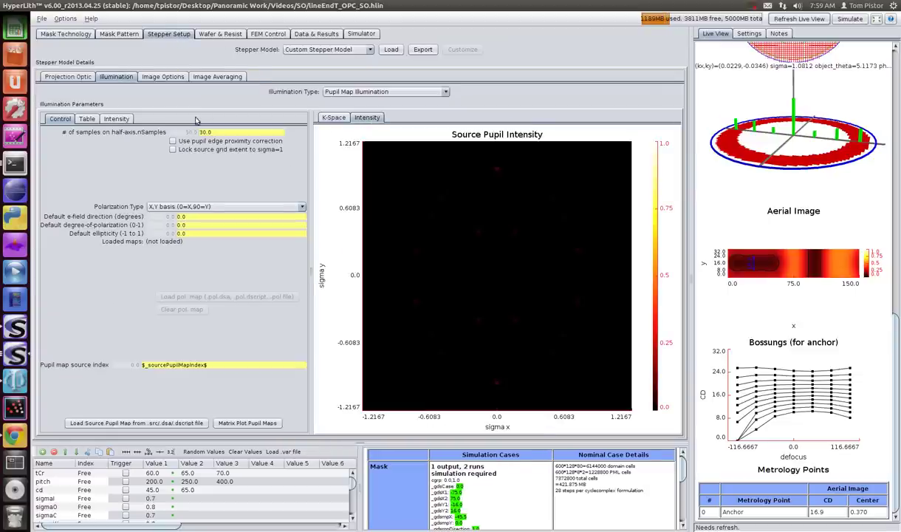
pyautogui.click(118, 119)
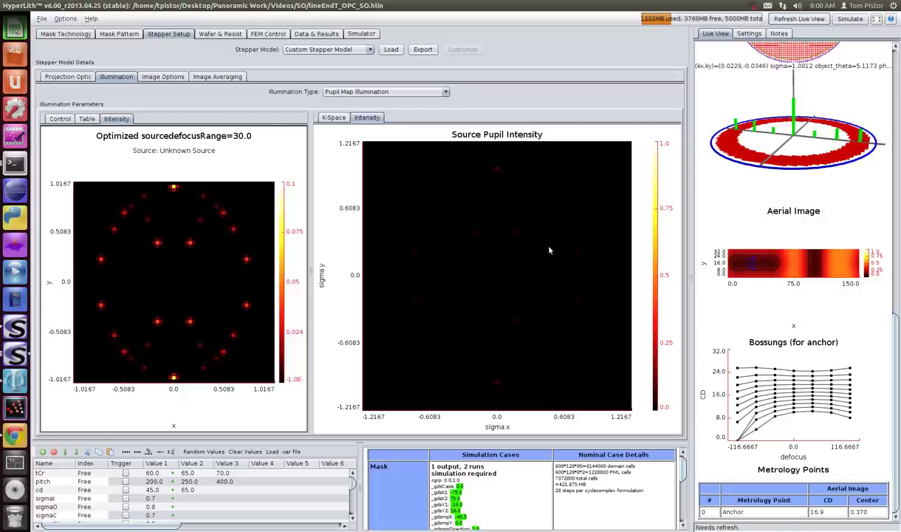
# Open the source intensity plot in its own window and edit its colour-scale maximum.
pyautogui.doubleClick(549, 251)
pyautogui.doubleClick(443, 201)
pyautogui.press('Tab')
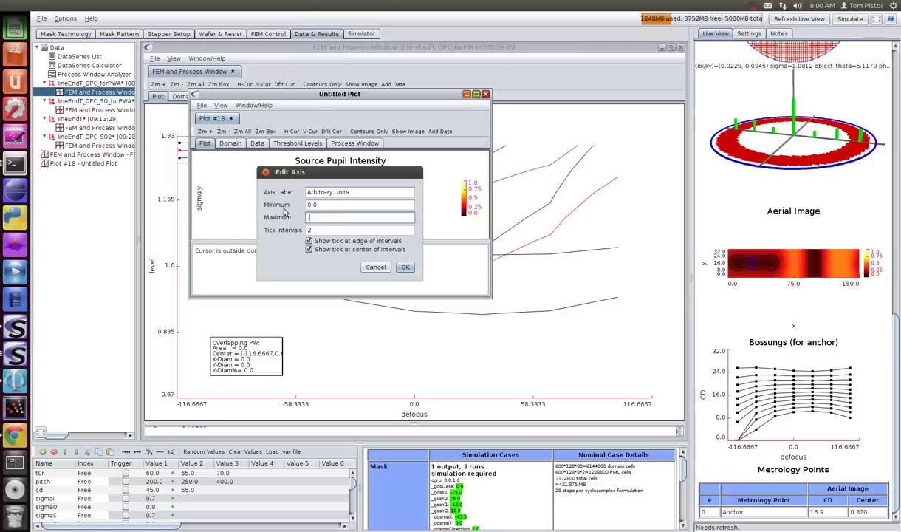
# Set the source colour-scale maximum to 0.1, then 0.05, and return to the Mask Pattern page.
pyautogui.click(406, 268)
pyautogui.click(476, 95)
pyautogui.click(660, 255)
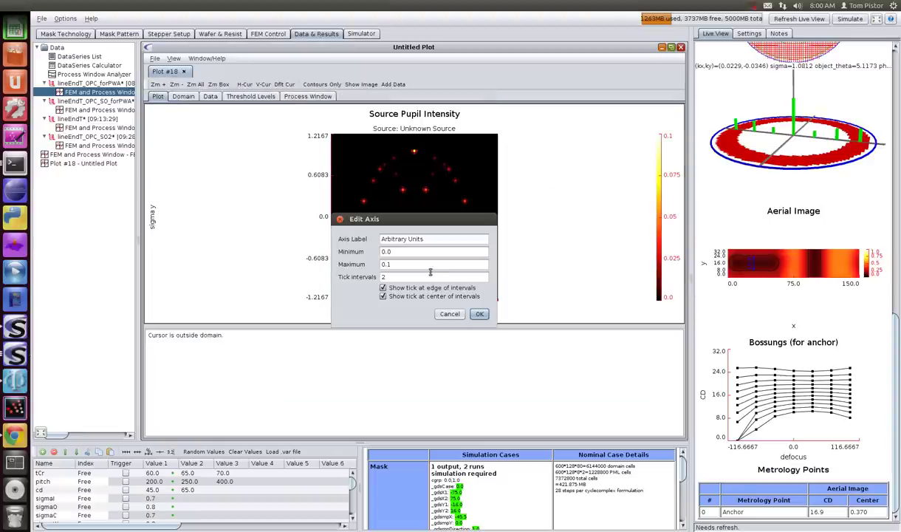
pyautogui.moveTo(405, 264); pyautogui.dragTo(378, 262)
pyautogui.write('0.05')
pyautogui.click(477, 314)
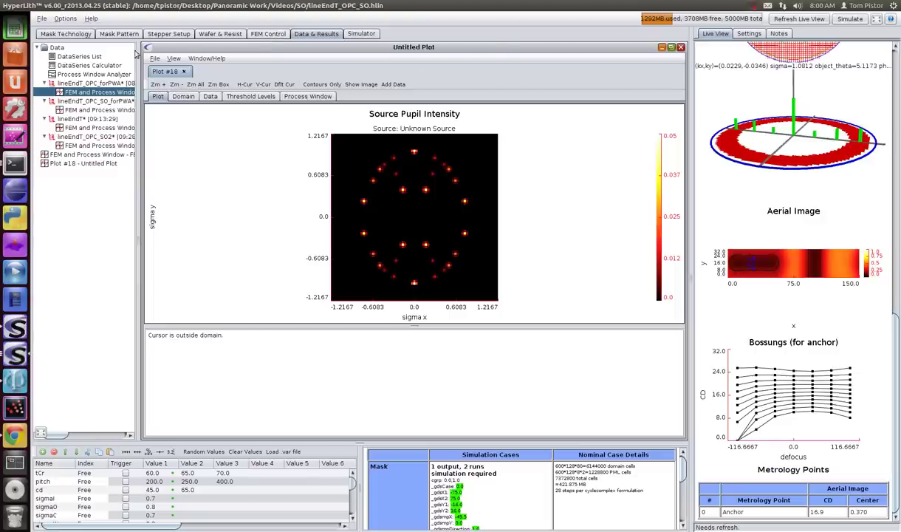
pyautogui.click(131, 34)
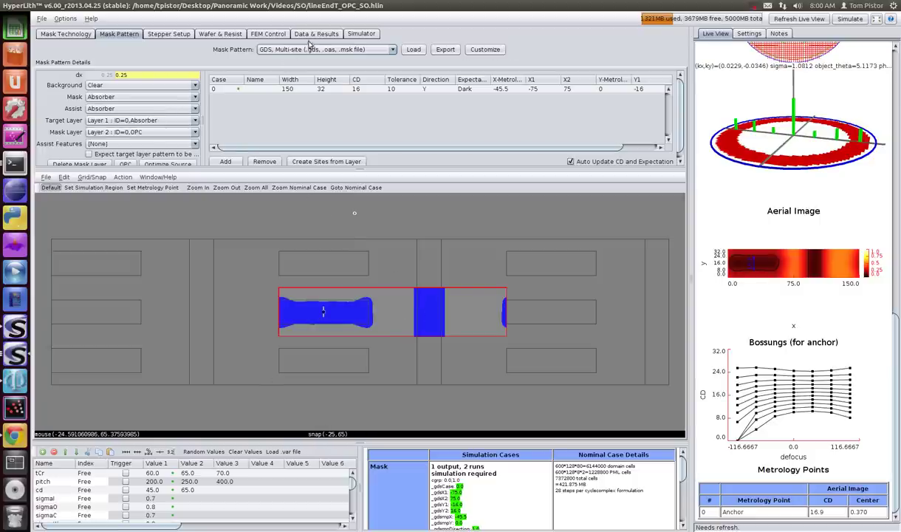
# Open the lineEndT_OPC_SO_forPWA FEM and Process Window plot (±30 nm focus, overlap area 9.3492).
pyautogui.click(316, 34)
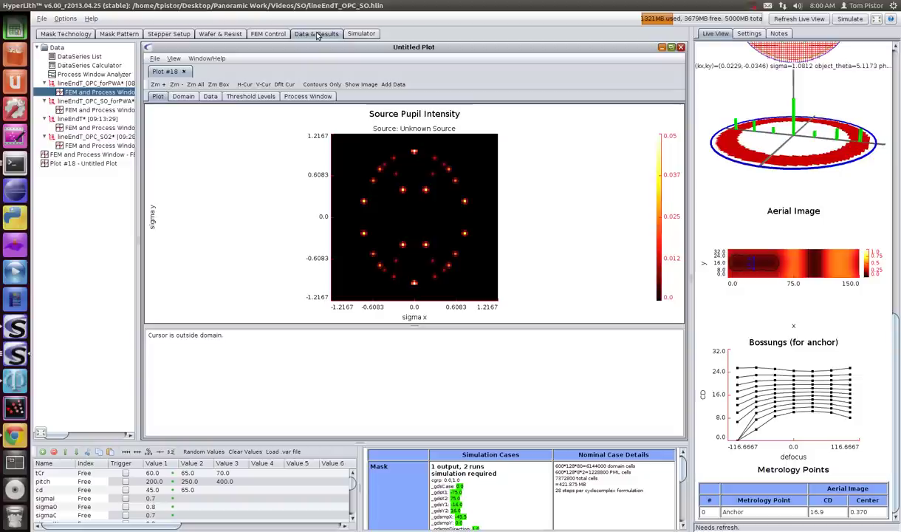
pyautogui.doubleClick(86, 110)
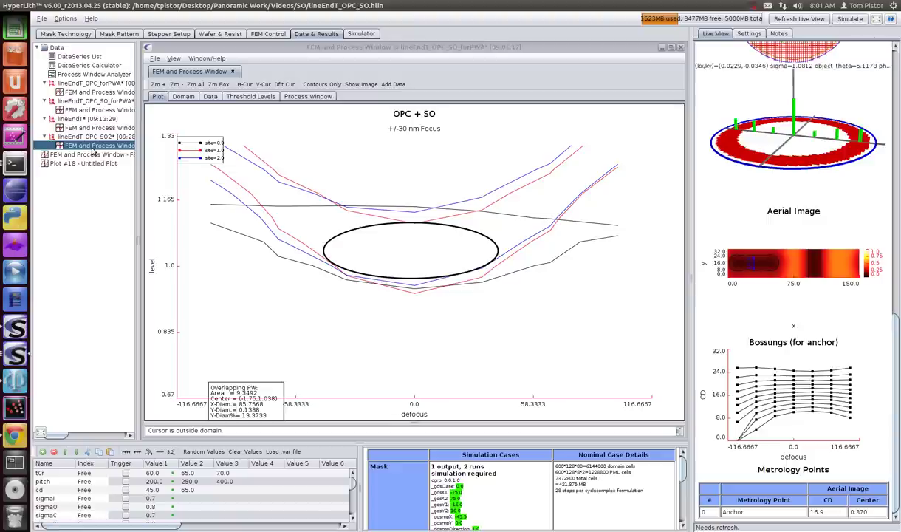
# Show the lineEndT_OPC_SO2 ±40 nm process window with overlap statistics moved inside the ellipse.
pyautogui.click(93, 146)
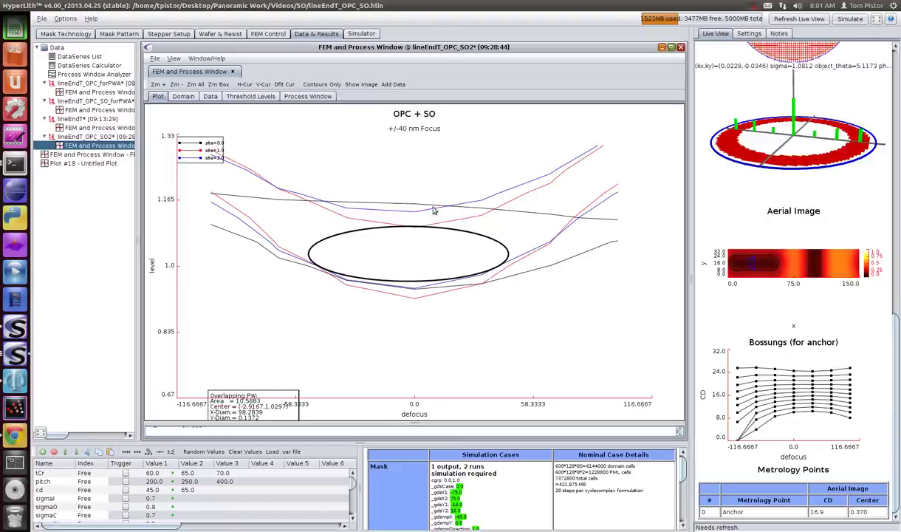
pyautogui.moveTo(256, 406); pyautogui.dragTo(419, 251)
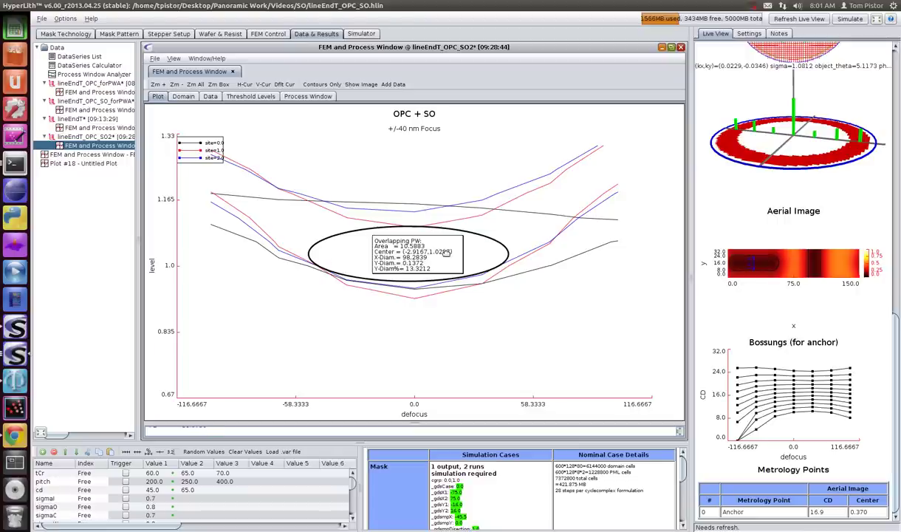
pyautogui.doubleClick(90, 111)
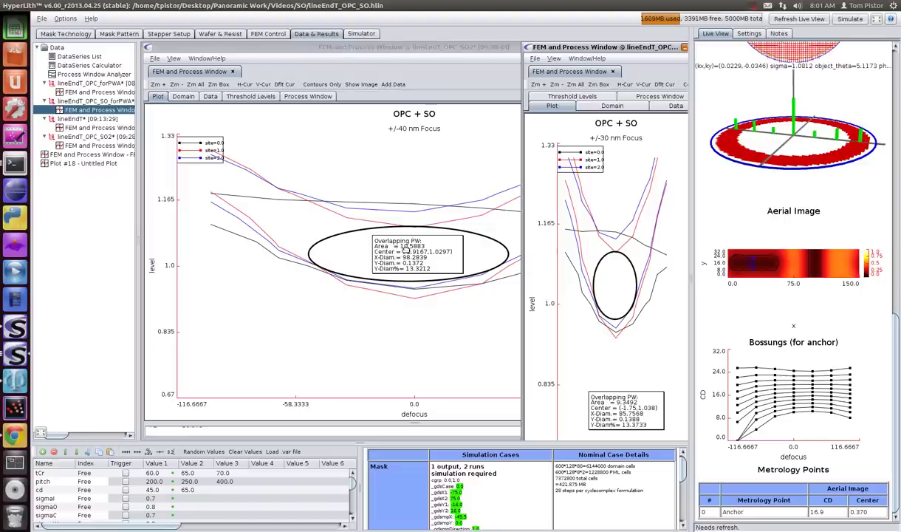
pyautogui.click(684, 47)
pyautogui.doubleClick(81, 110)
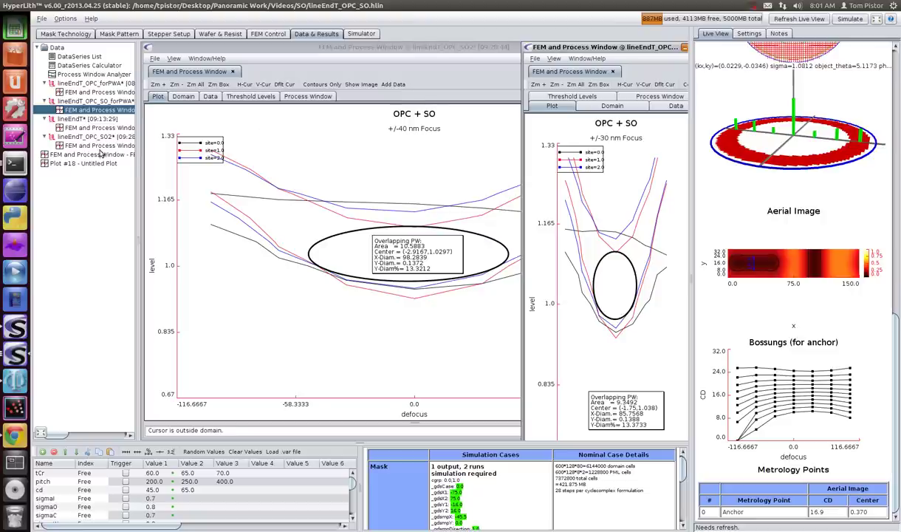
# Tile the ±30 nm and ±40 nm process-window plots horizontally.
pyautogui.click(98, 147)
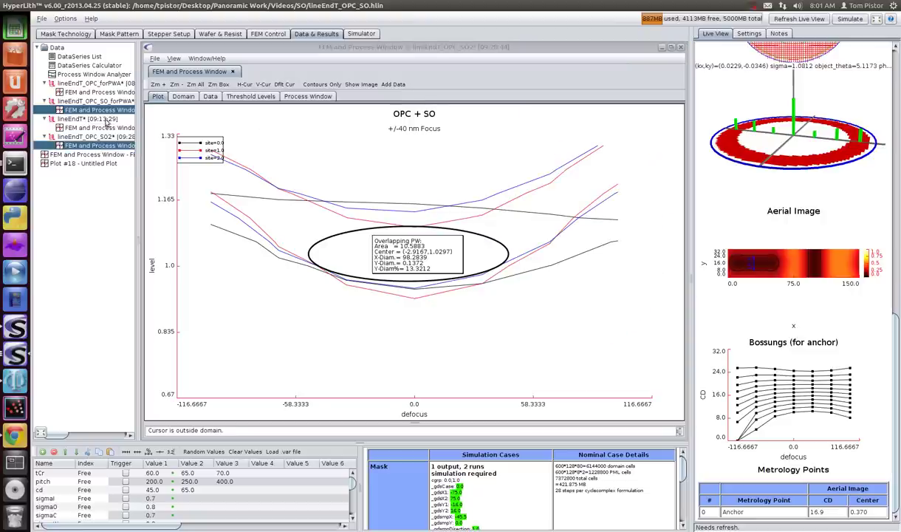
pyautogui.rightClick(110, 109)
pyautogui.click(140, 123)
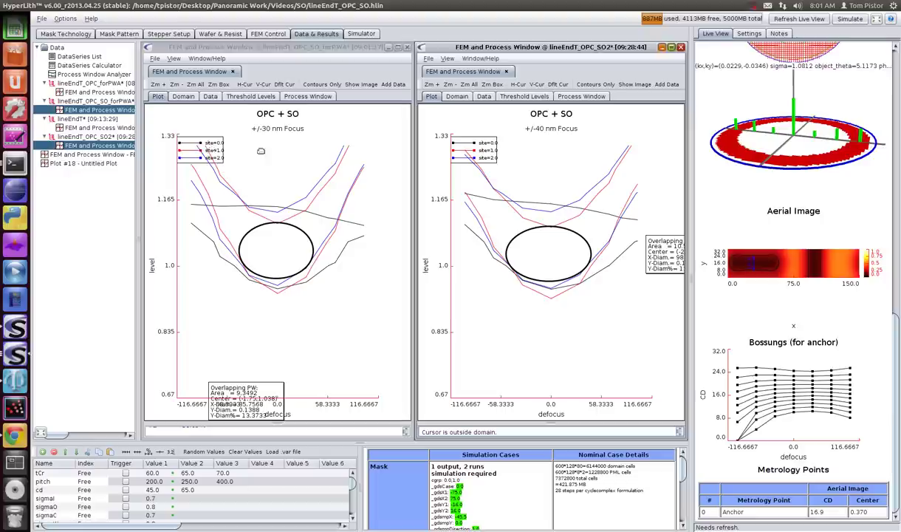
# Move both plots' legends and Overlapping PW boxes clear of the curves.
pyautogui.moveTo(197, 154); pyautogui.dragTo(267, 159)
pyautogui.moveTo(488, 142); pyautogui.dragTo(540, 155)
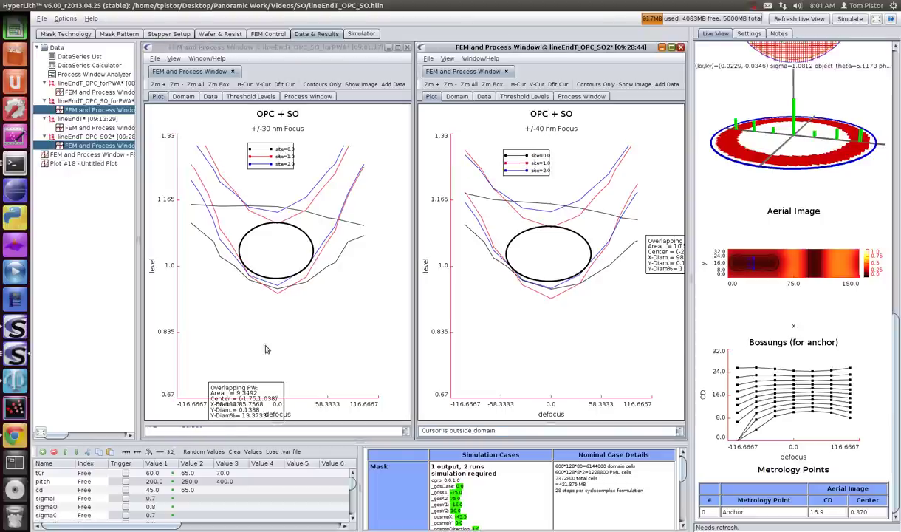
pyautogui.moveTo(240, 377); pyautogui.dragTo(255, 308)
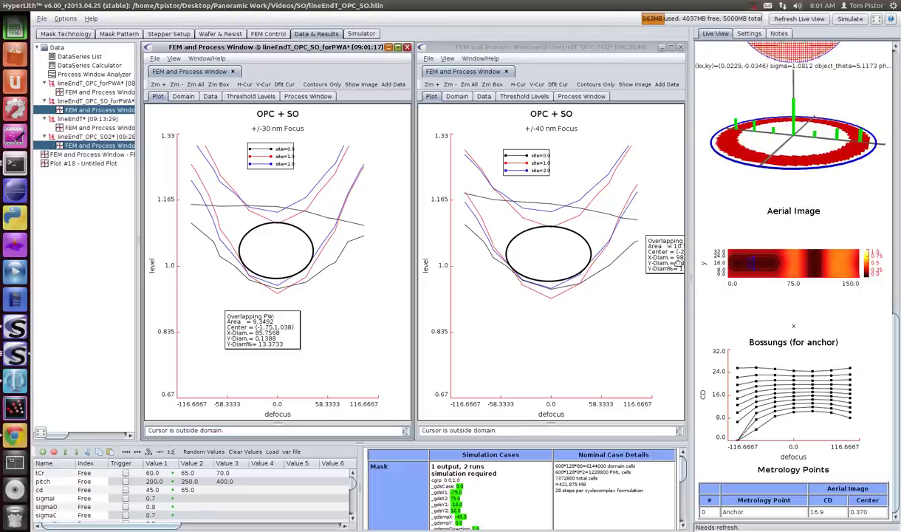
pyautogui.moveTo(678, 262); pyautogui.dragTo(597, 358)
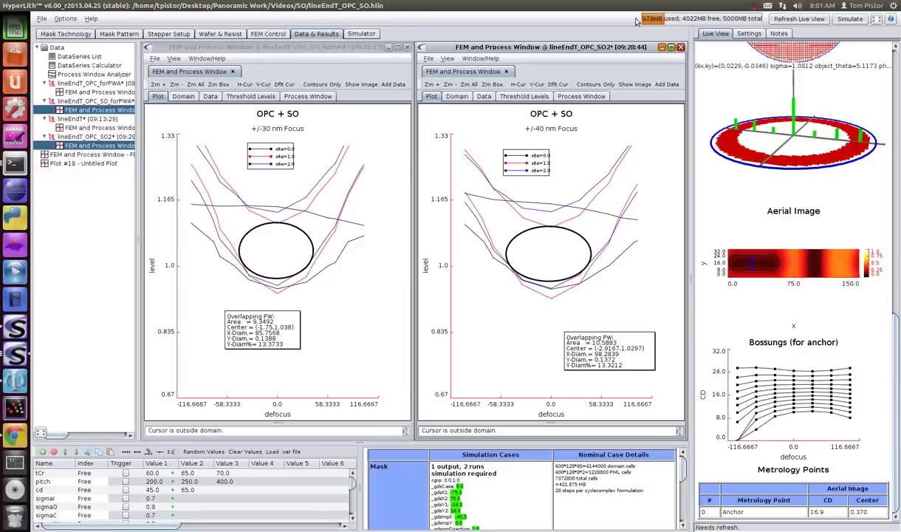
# Return to the Mask Pattern page and start OPC on the line-end and gap mask.
pyautogui.click(121, 34)
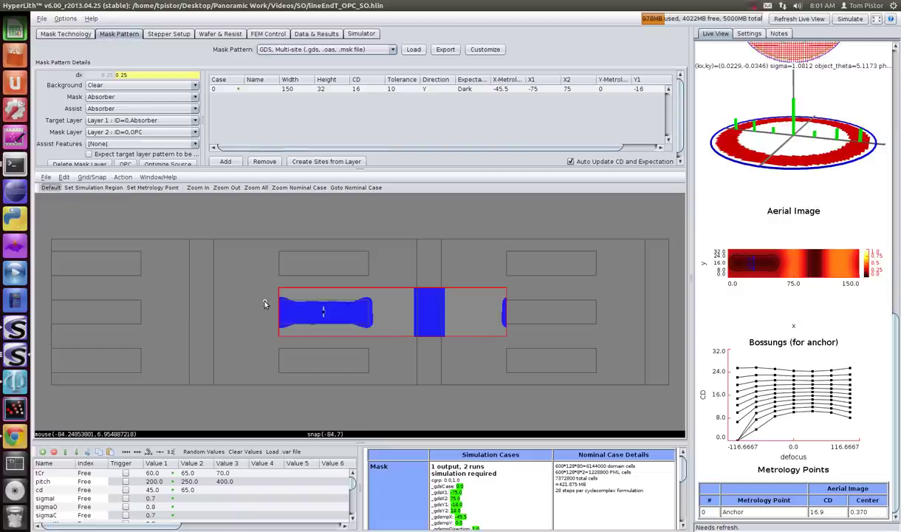
pyautogui.click(126, 164)
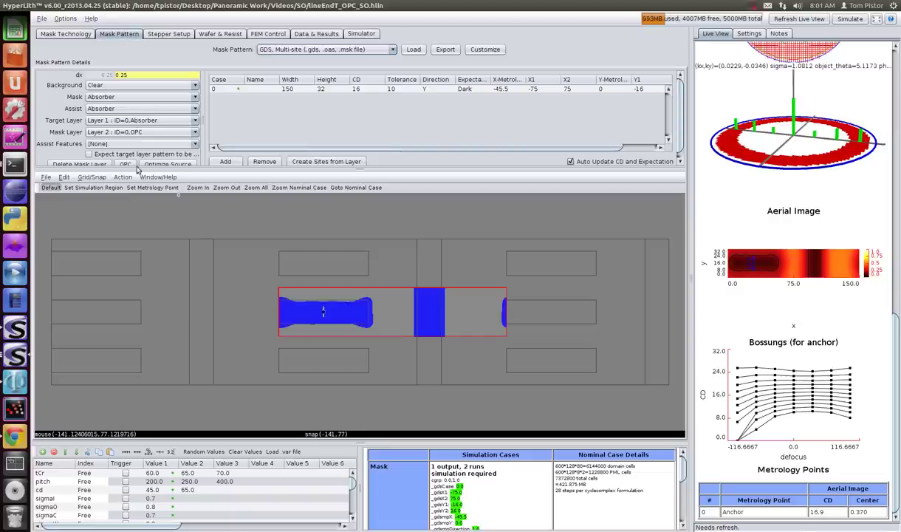